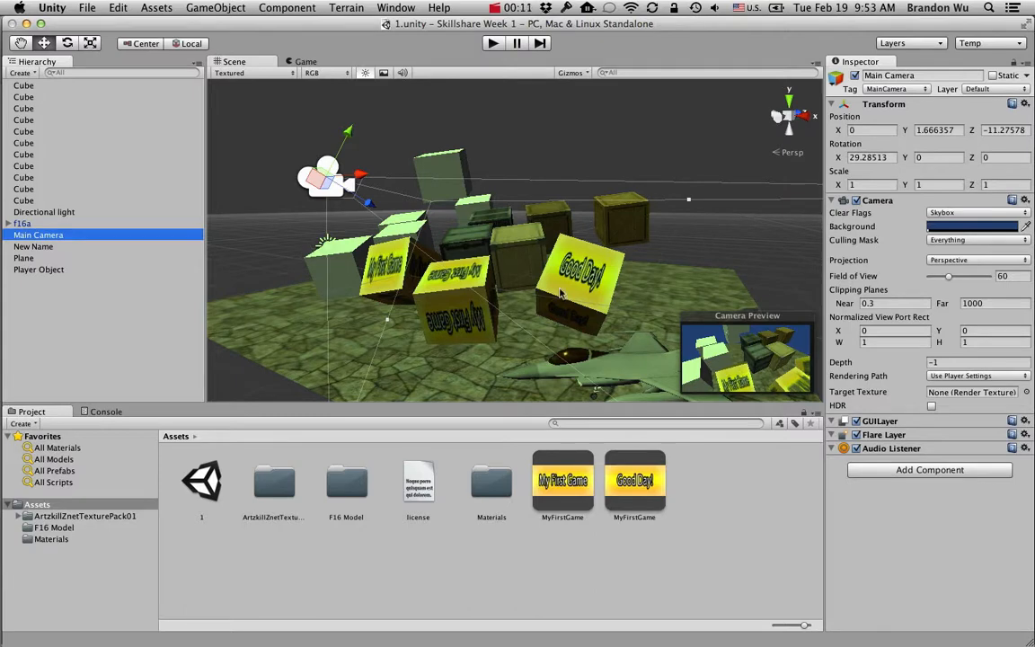
- Switch the transform handles to global orientation and move the Main Camera to about X 2.1, Z -12.7
{"action": "left_click", "coordinate": [69, 44]}
{"action": "left_click", "coordinate": [43, 43]}
{"action": "left_click", "coordinate": [188, 43]}
{"action": "left_click_drag", "start_coordinate": [383, 188], "coordinate": [279, 421], "text": "alt"}
{"action": "left_click_drag", "start_coordinate": [503, 270], "coordinate": [616, 269], "text": "alt"}
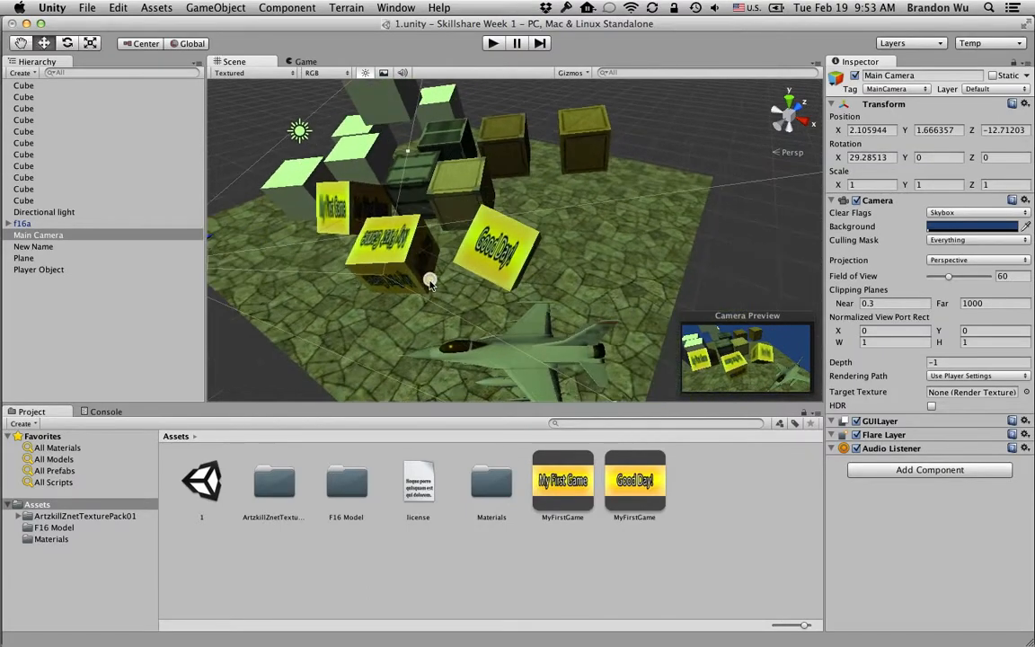
- Move the ground plane to about X 2.43, Z -5.94 and scale it uniformly to about 2.18
{"action": "left_click", "coordinate": [617, 269]}
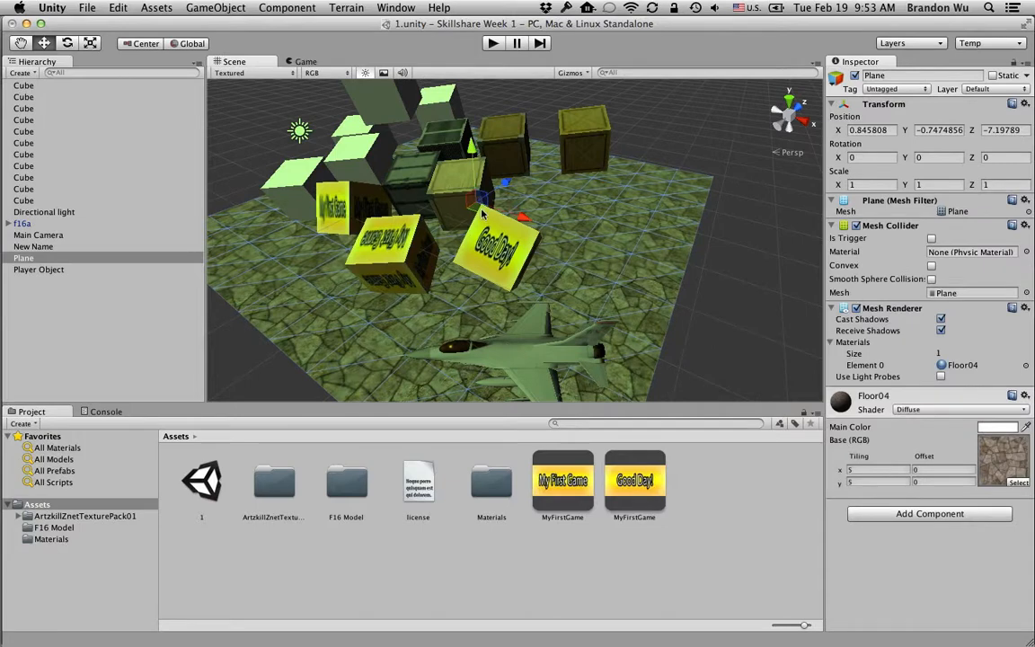
{"action": "left_click_drag", "start_coordinate": [483, 210], "coordinate": [559, 203]}
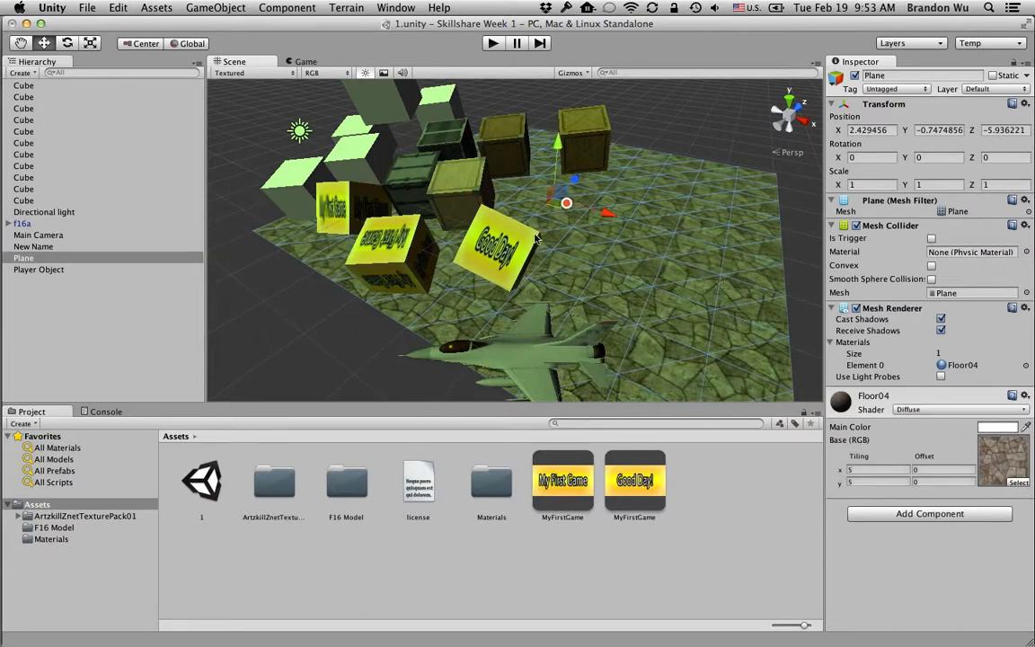
{"action": "left_click", "coordinate": [133, 234]}
{"action": "left_click", "coordinate": [584, 243]}
{"action": "key", "text": "r"}
{"action": "left_click_drag", "start_coordinate": [557, 203], "coordinate": [643, 197]}
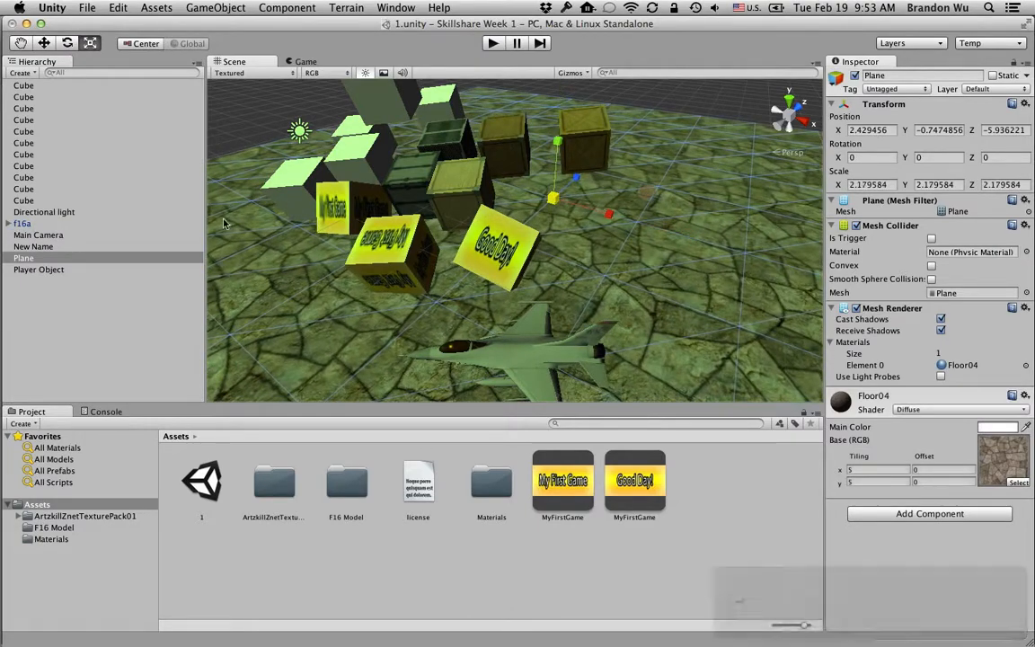
- Move the Main Camera to about X 2.87, Y 0.97, Z -12.63, tilt it to about 28.8° on X, and check the Game view
{"action": "left_click", "coordinate": [102, 235]}
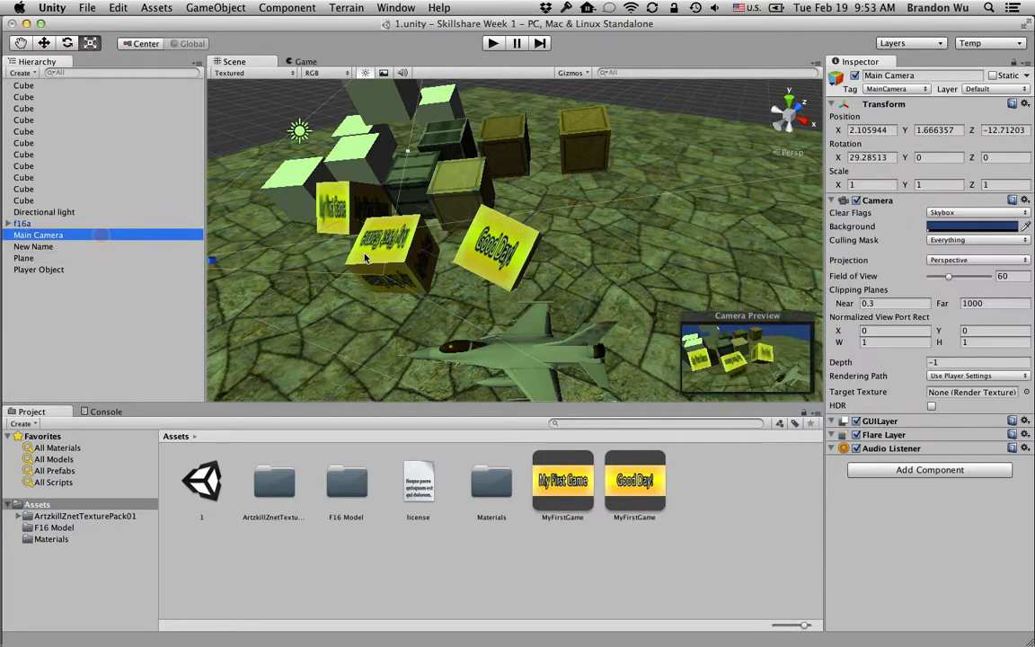
{"action": "scroll", "coordinate": [477, 269], "scroll_direction": "down", "scroll_amount": 3}
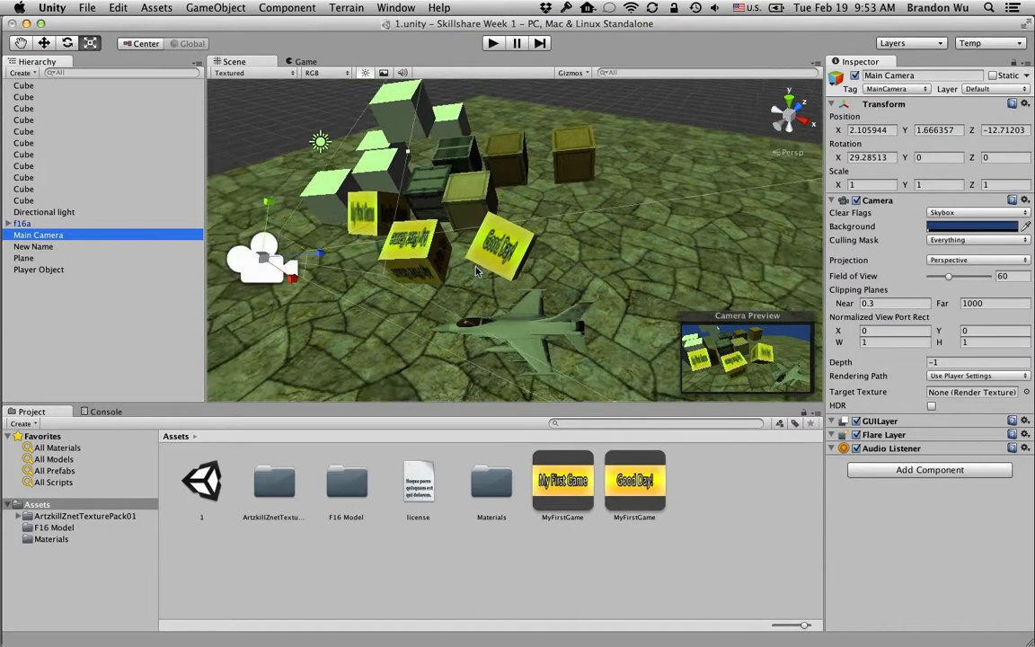
{"action": "left_click", "coordinate": [66, 43]}
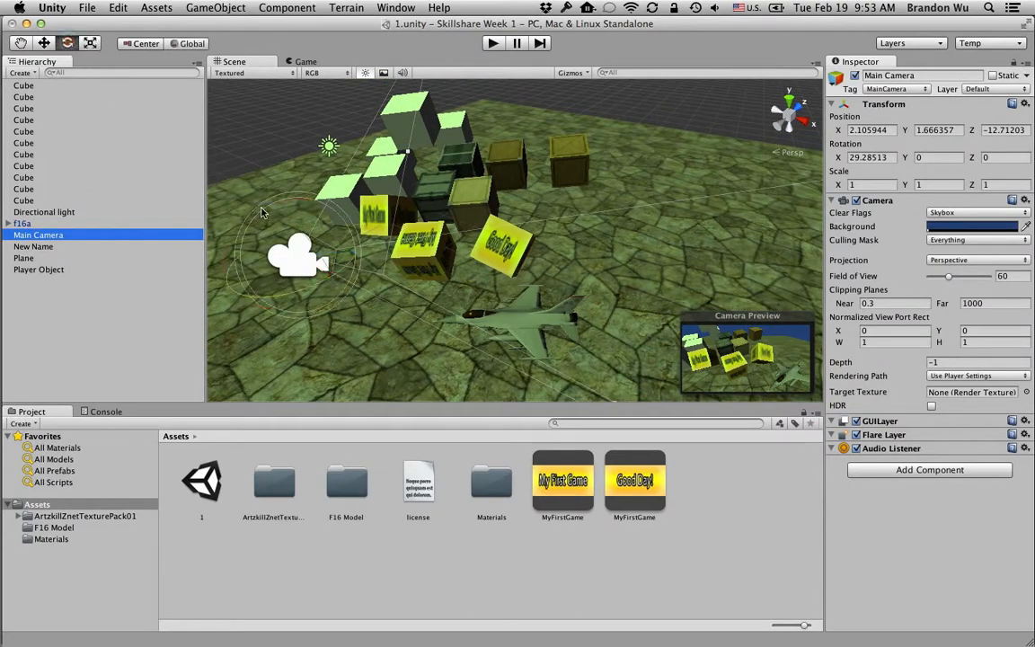
{"action": "left_click_drag", "start_coordinate": [264, 213], "coordinate": [358, 314]}
{"action": "key", "text": "w"}
{"action": "key", "text": "e"}
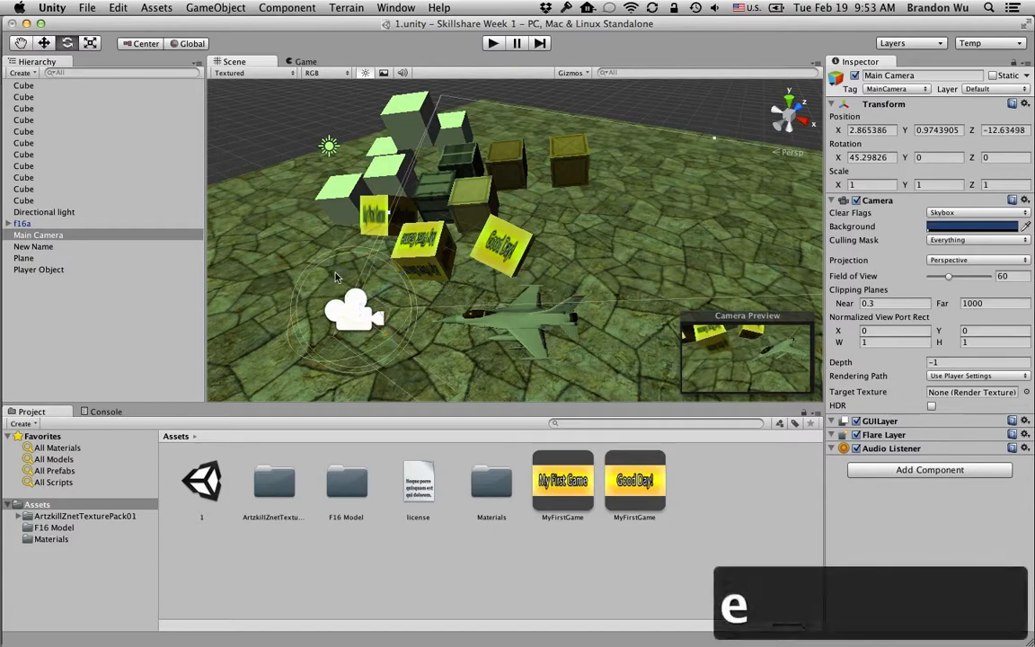
{"action": "left_click_drag", "start_coordinate": [303, 251], "coordinate": [315, 310]}
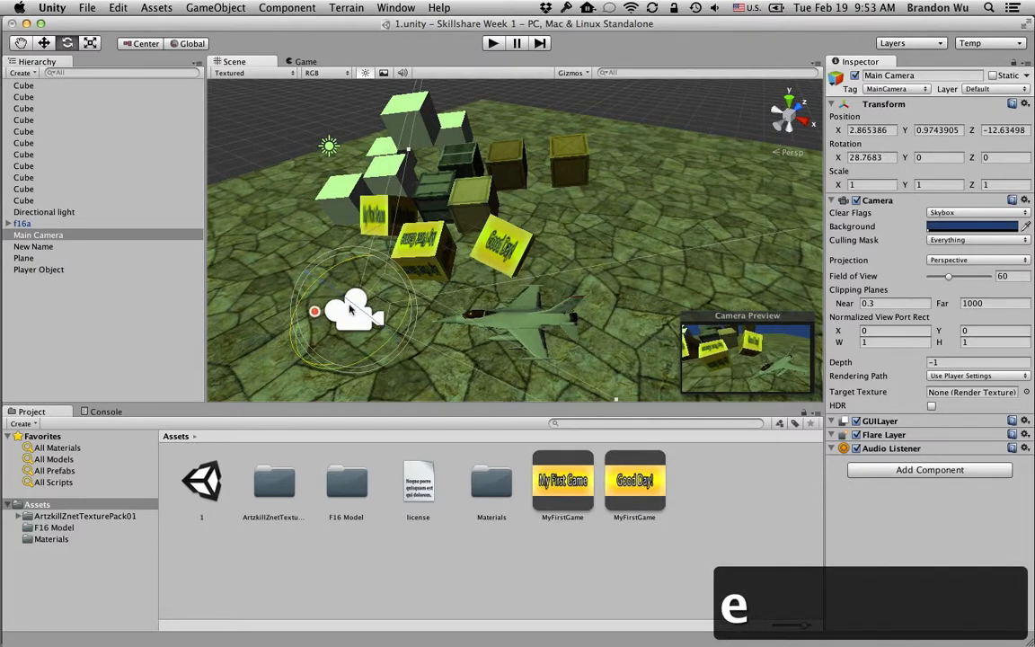
{"action": "middle_click_drag", "start_coordinate": [506, 284], "coordinate": [509, 281]}
{"action": "scroll", "coordinate": [509, 280], "scroll_direction": "down", "scroll_amount": 10}
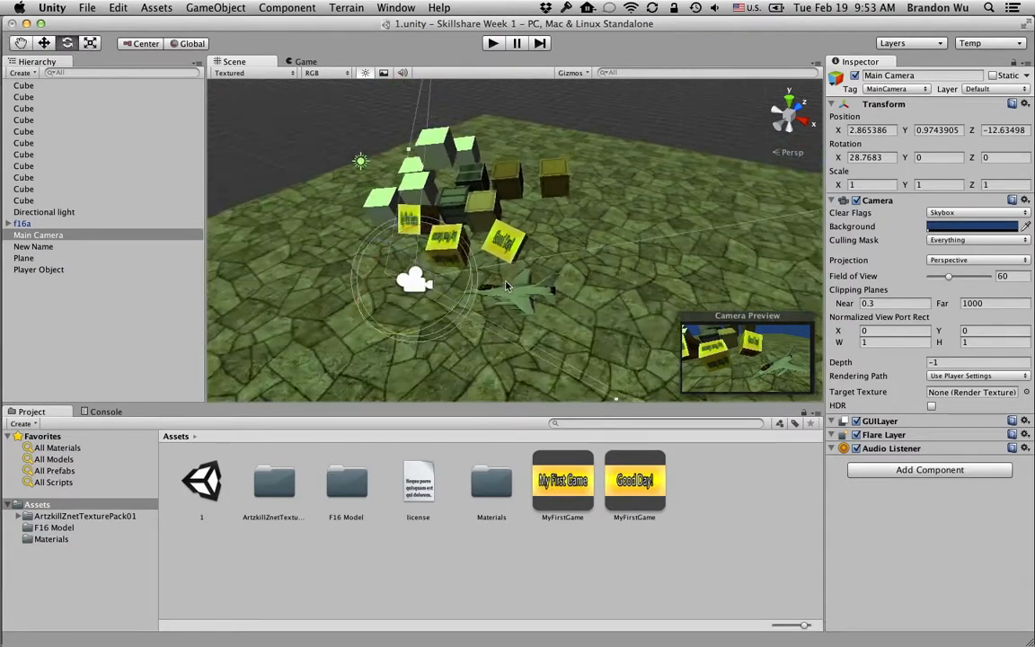
{"action": "left_click", "coordinate": [622, 140]}
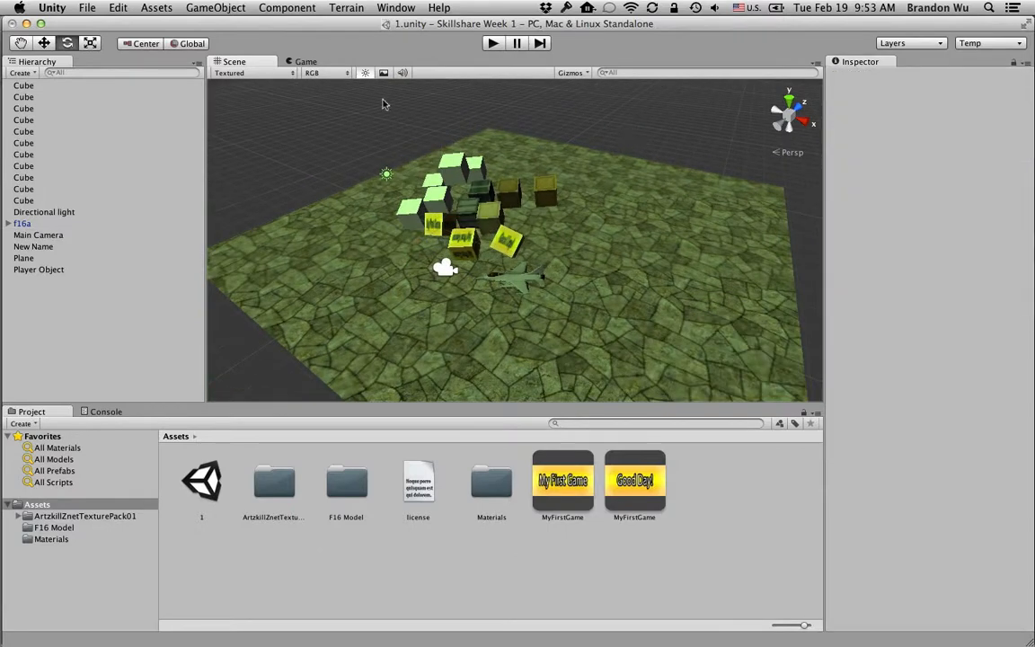
{"action": "left_click", "coordinate": [306, 62]}
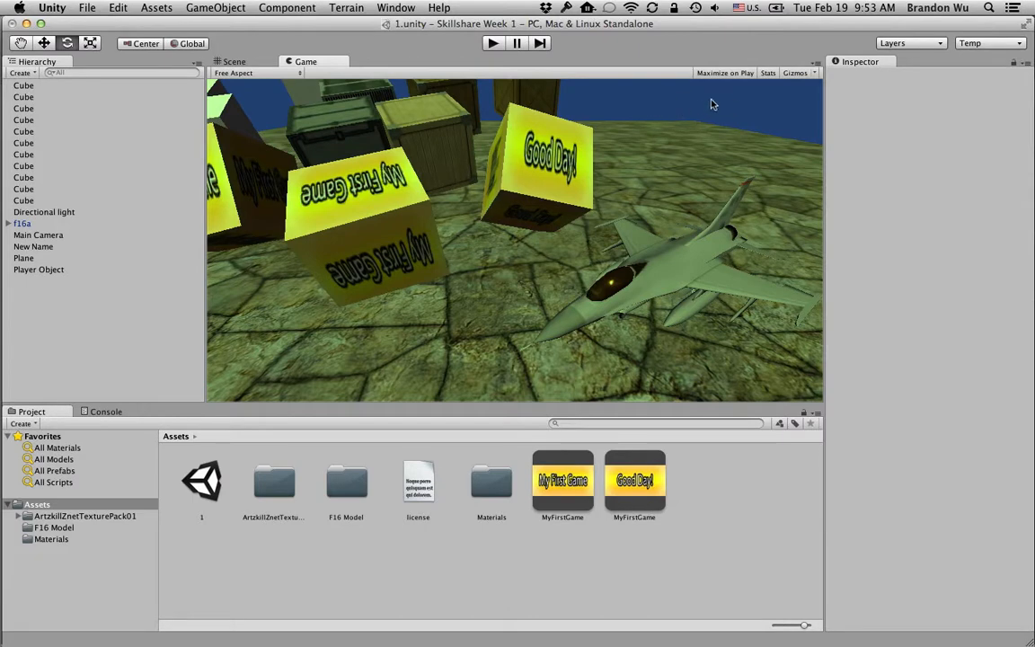
{"action": "left_click", "coordinate": [231, 62]}
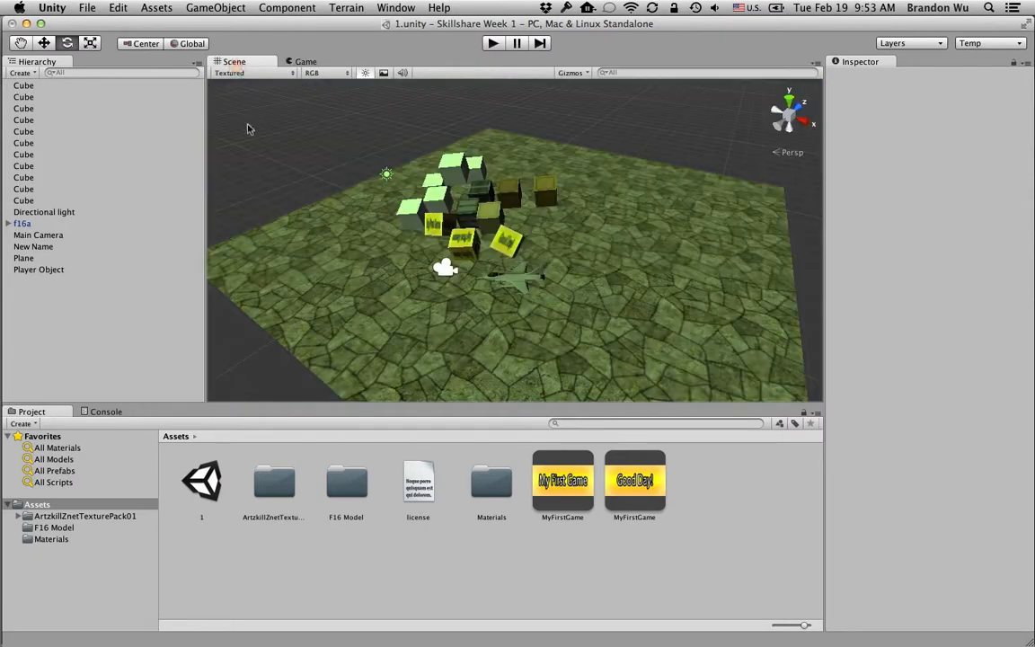
- Set the Main Camera's background to a pale yellow of about RGB 239, 240, 206 and preview it in the Game view
{"action": "left_click", "coordinate": [46, 234]}
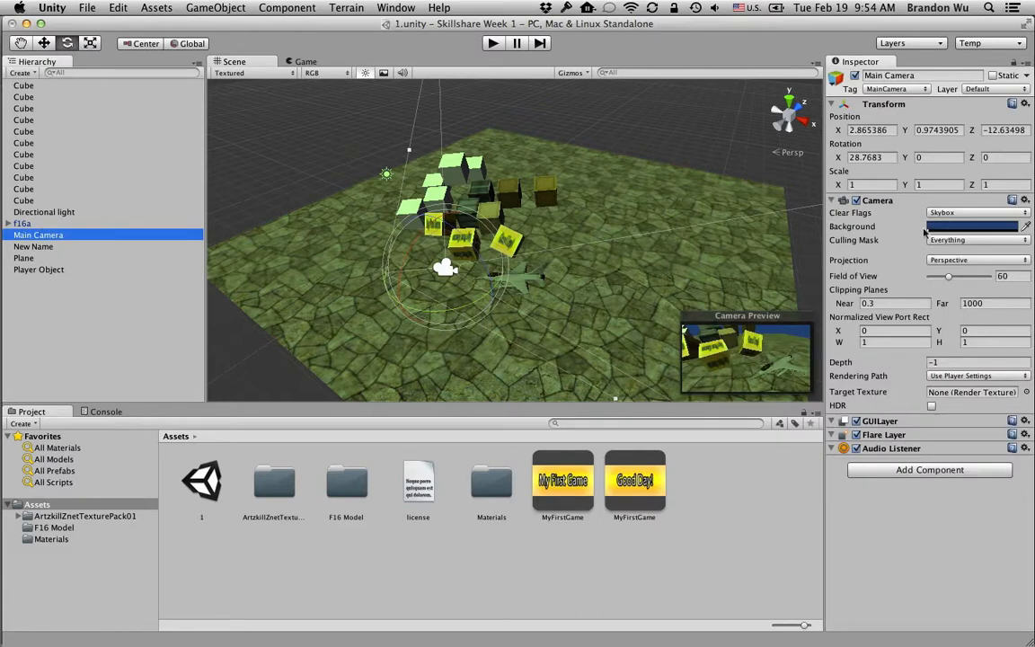
{"action": "left_click", "coordinate": [963, 230]}
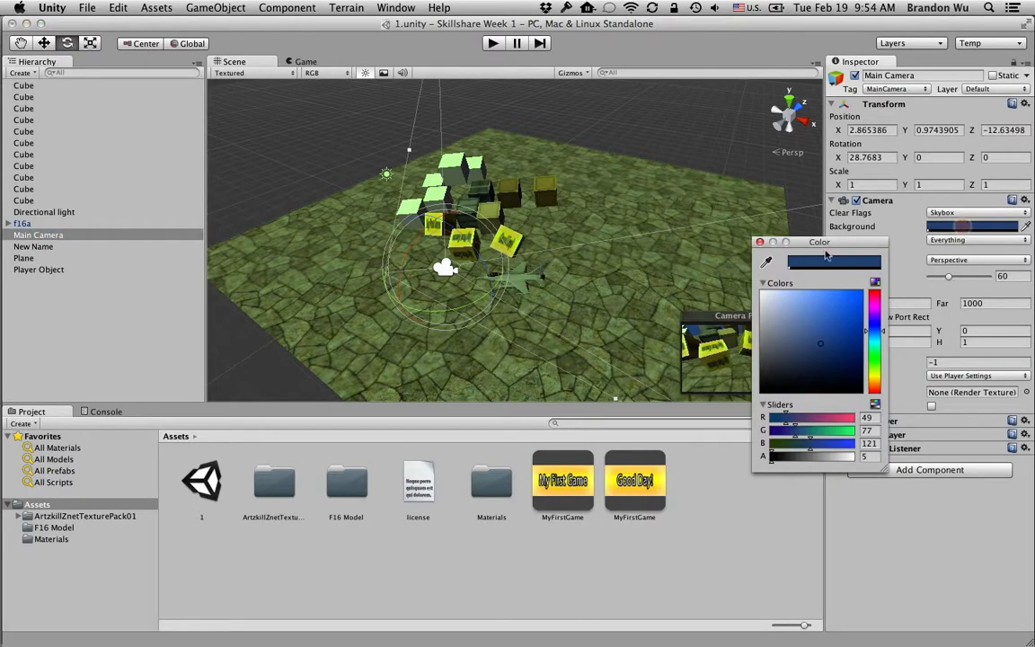
{"action": "left_click", "coordinate": [787, 303]}
{"action": "left_click_drag", "start_coordinate": [815, 241], "coordinate": [918, 262]}
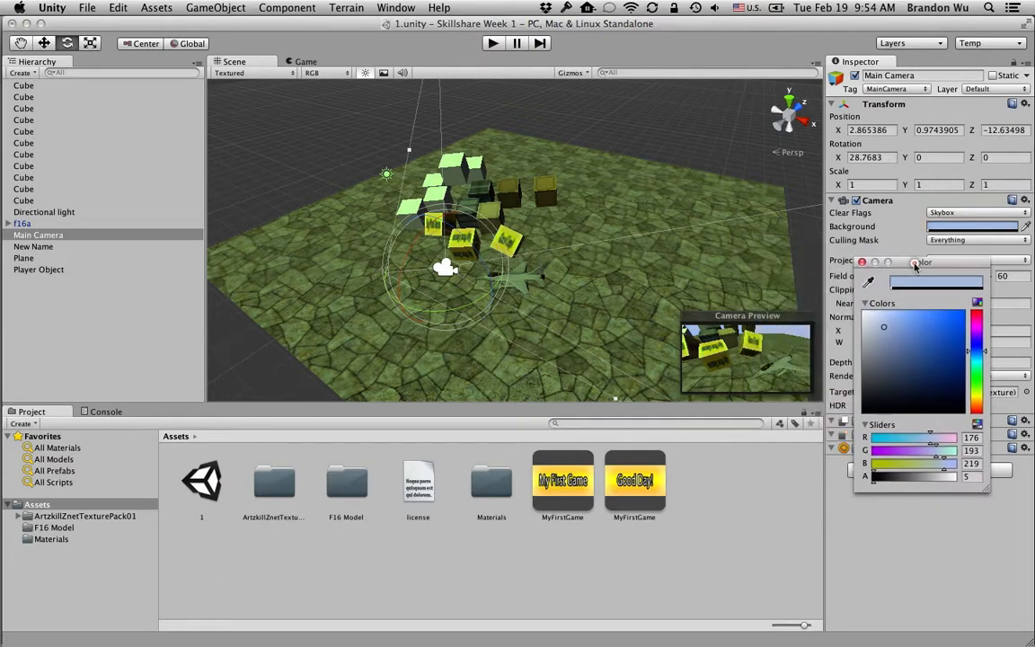
{"action": "left_click", "coordinate": [872, 323]}
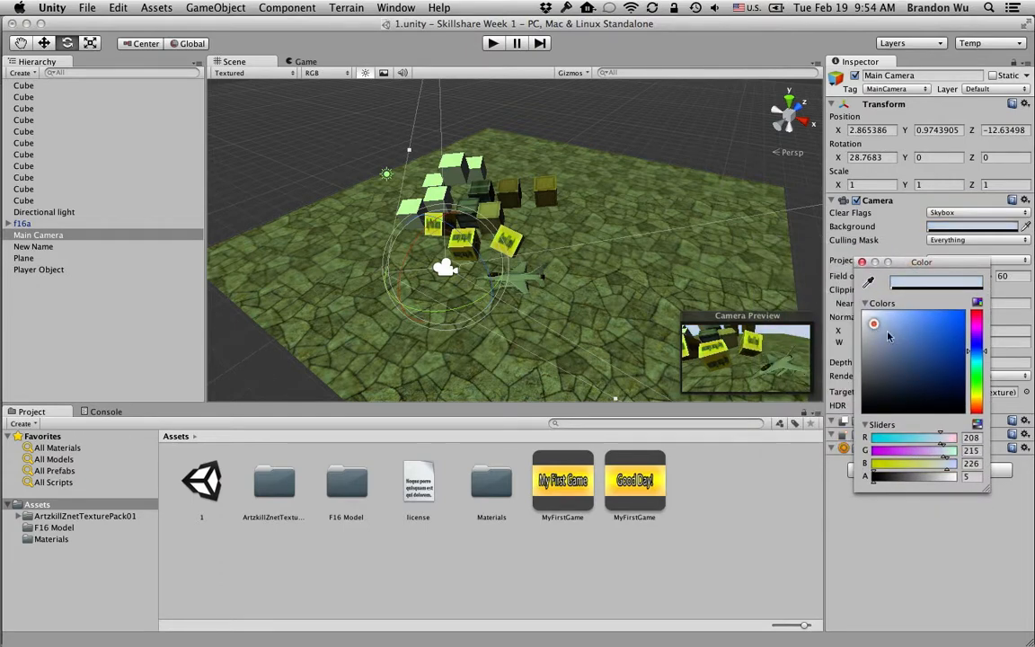
{"action": "left_click", "coordinate": [985, 398]}
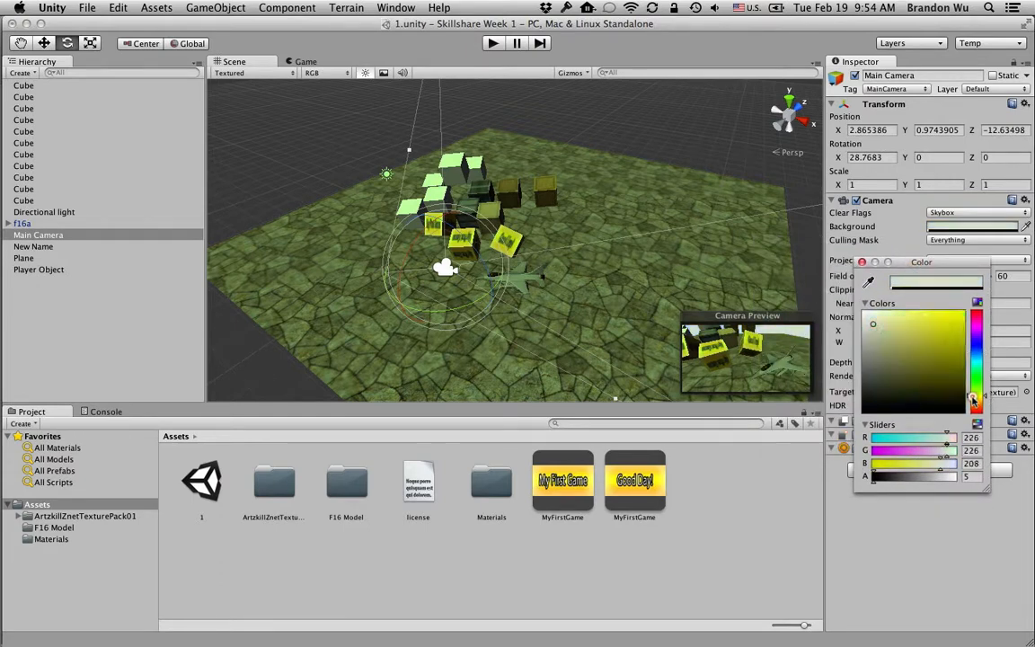
{"action": "left_click", "coordinate": [887, 319]}
{"action": "left_click", "coordinate": [870, 325]}
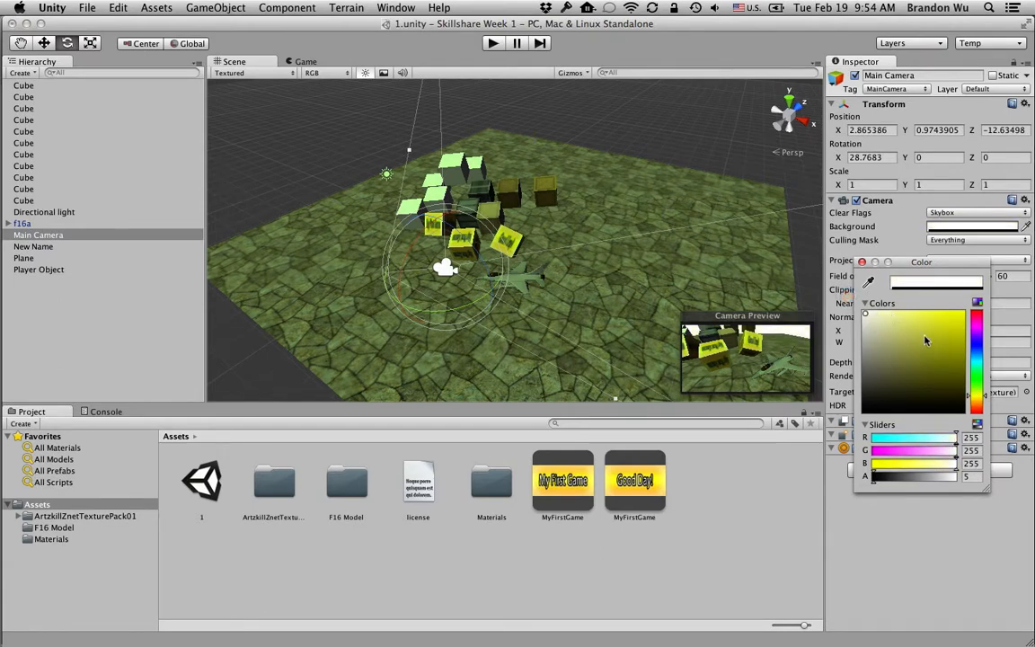
{"action": "left_click", "coordinate": [873, 350]}
{"action": "mouse_move", "coordinate": [872, 350]}
{"action": "left_mouse_down"}
{"action": "mouse_move", "coordinate": [869, 362]}
{"action": "mouse_move", "coordinate": [869, 325]}
{"action": "mouse_move", "coordinate": [880, 319]}
{"action": "left_mouse_up"}
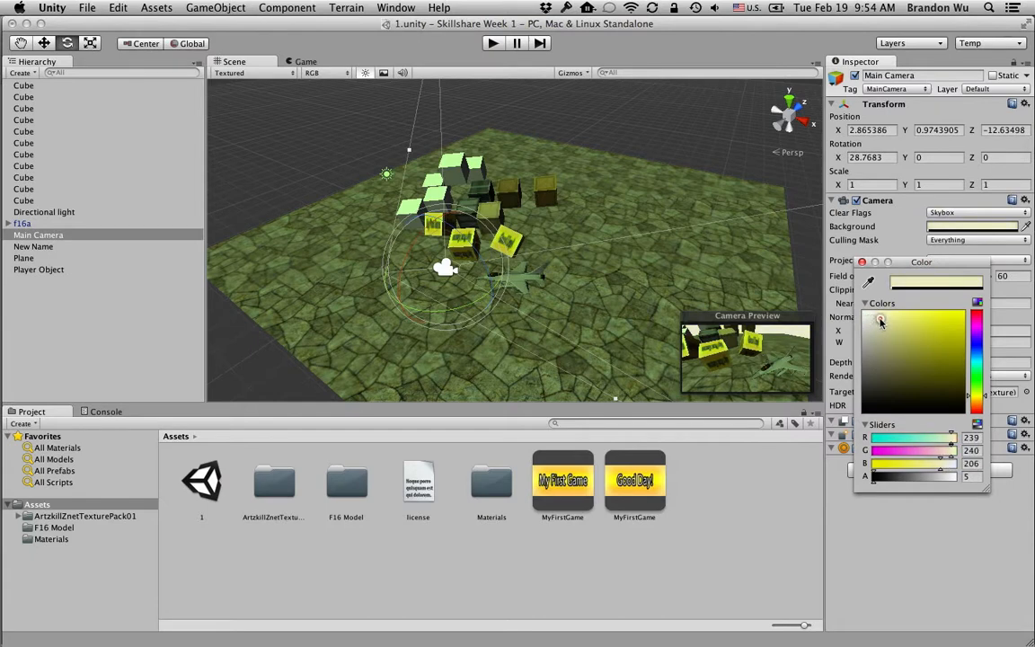
{"action": "left_click", "coordinate": [862, 262]}
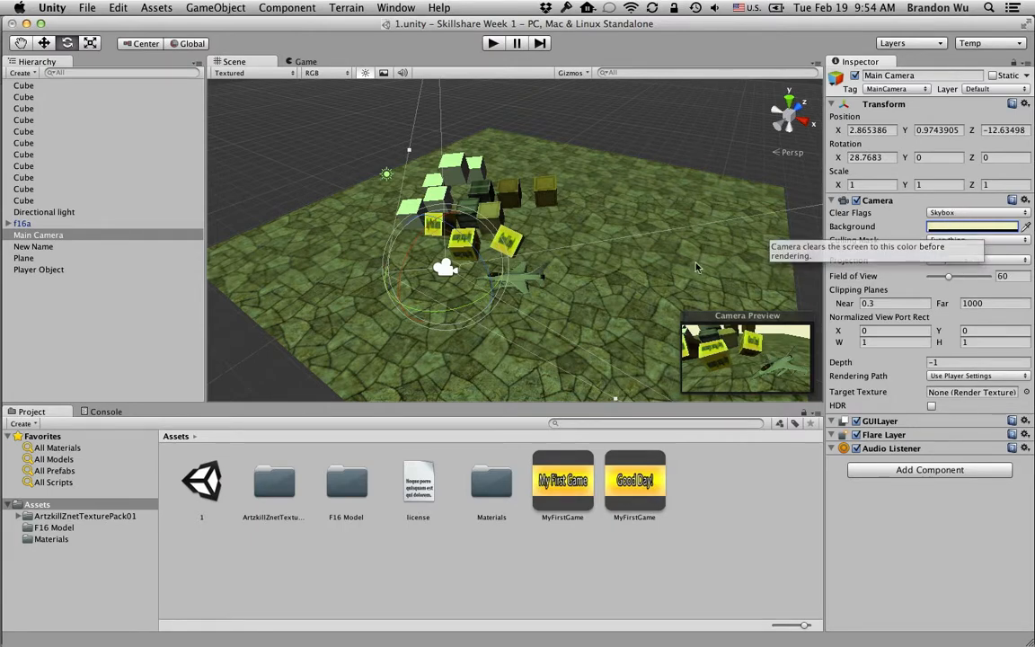
{"action": "left_click", "coordinate": [314, 63]}
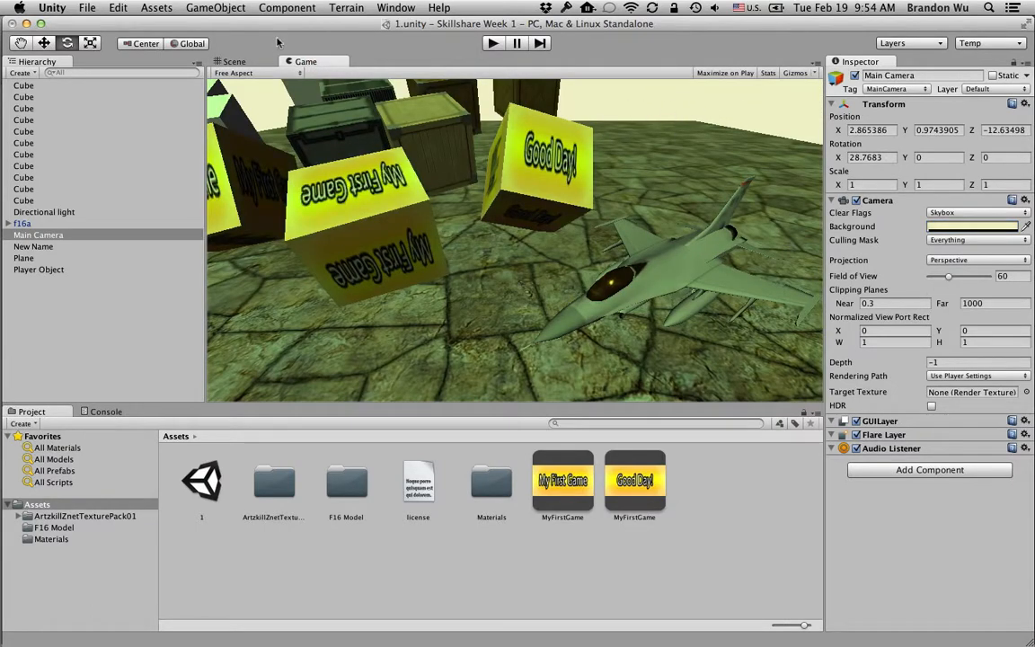
- Save the scene and add scene 1 to the scenes included in the build settings
{"action": "key", "text": "super+s"}
{"action": "left_click", "coordinate": [87, 9]}
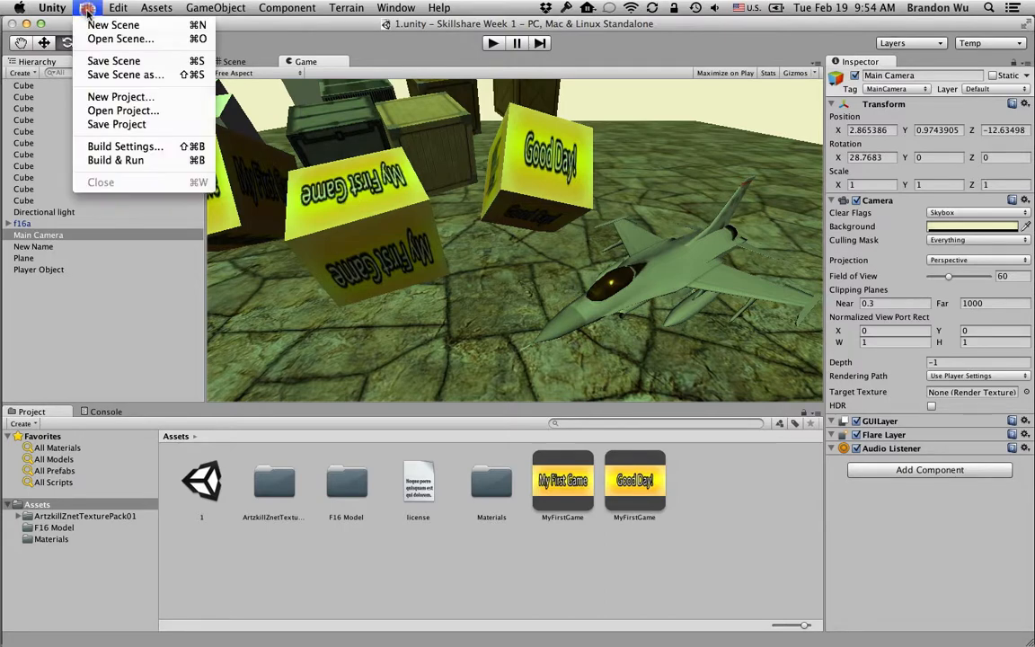
{"action": "left_click", "coordinate": [155, 147]}
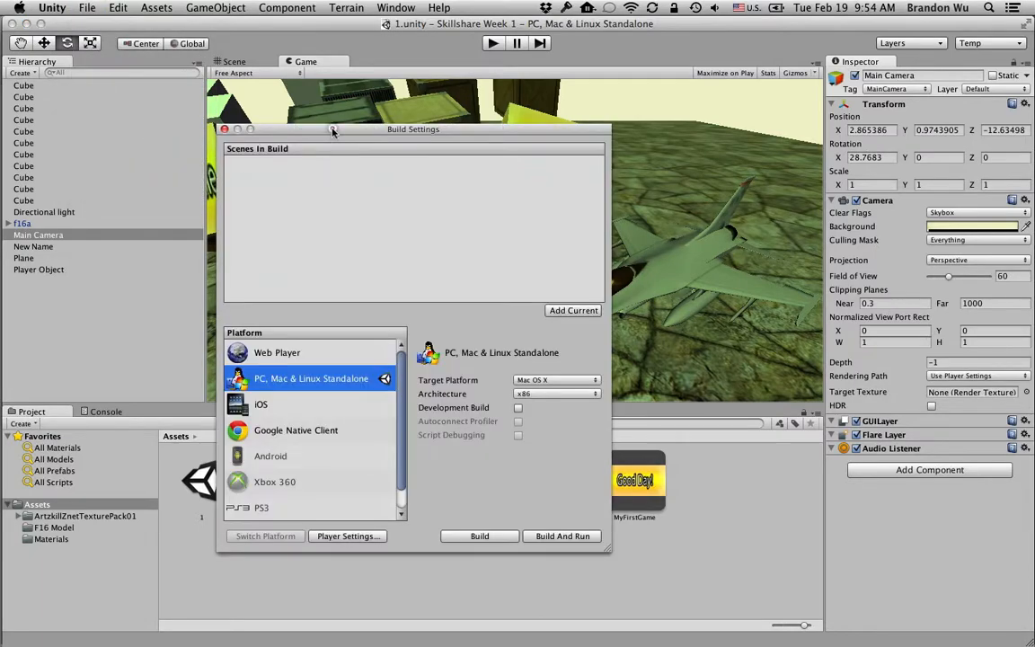
{"action": "left_click_drag", "start_coordinate": [332, 132], "coordinate": [430, 159]}
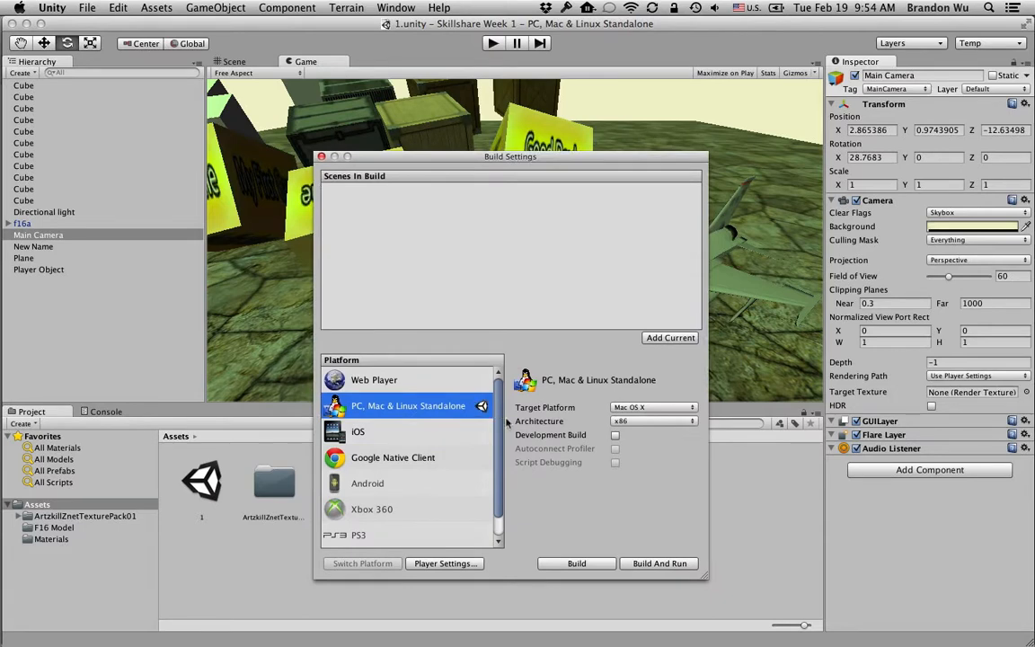
{"action": "scroll", "coordinate": [504, 421], "scroll_direction": "down", "scroll_amount": 1}
{"action": "scroll", "coordinate": [489, 406], "scroll_direction": "up", "scroll_amount": 1}
{"action": "left_click_drag", "start_coordinate": [201, 486], "coordinate": [403, 261]}
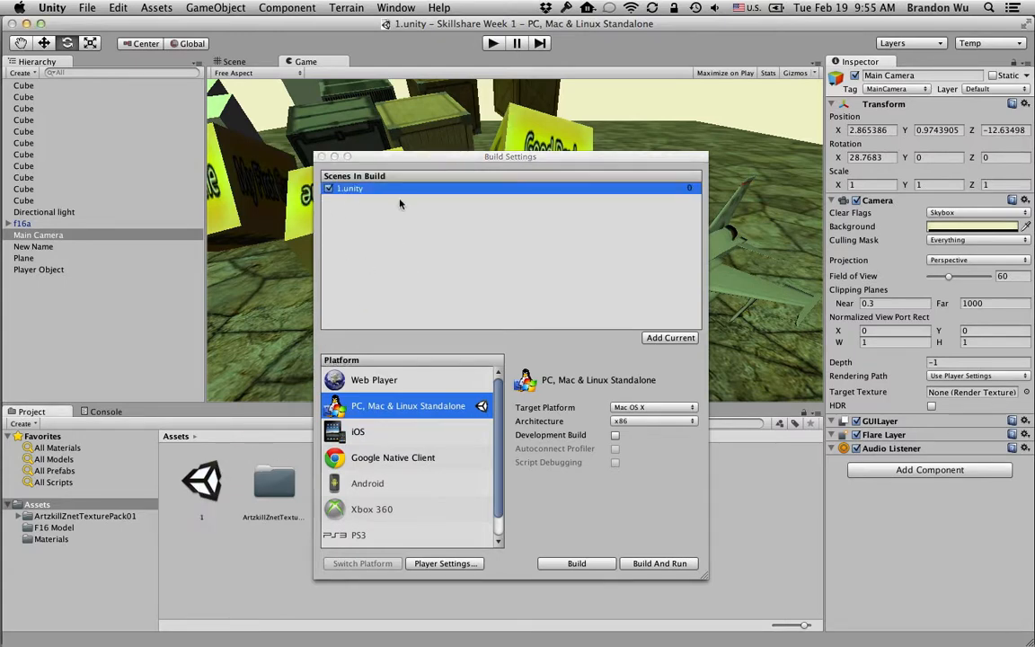
- Compare the build options for Web Player, iOS, Google Native Client and PC, Mac & Linux Standalone, leaving the standalone platform selected
{"action": "left_click_drag", "start_coordinate": [377, 155], "coordinate": [354, 151]}
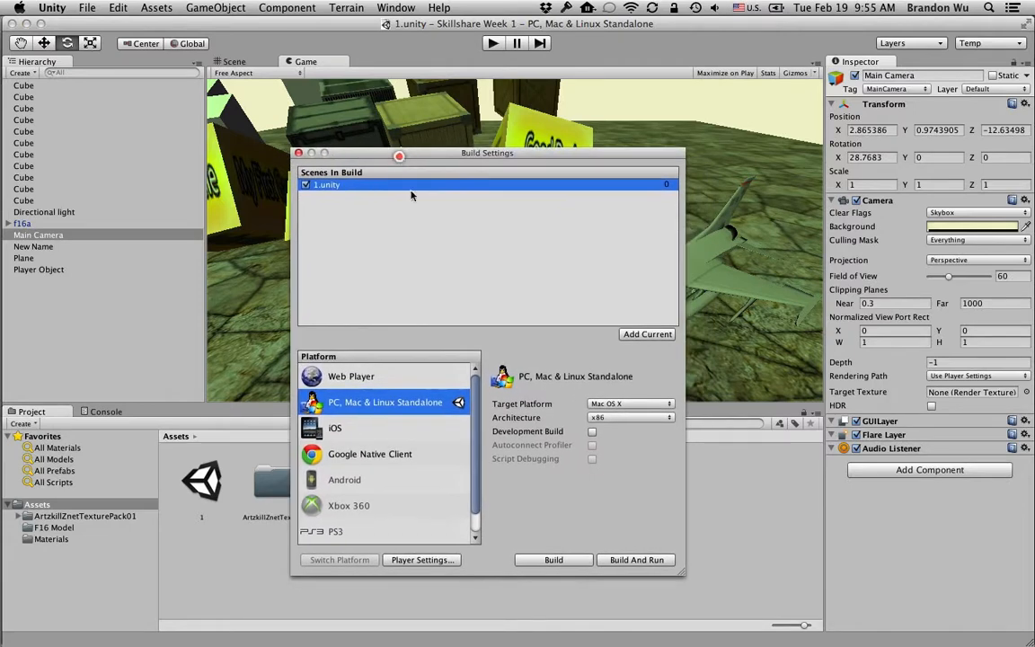
{"action": "left_click", "coordinate": [391, 376]}
{"action": "left_click", "coordinate": [388, 402]}
{"action": "left_click", "coordinate": [381, 429]}
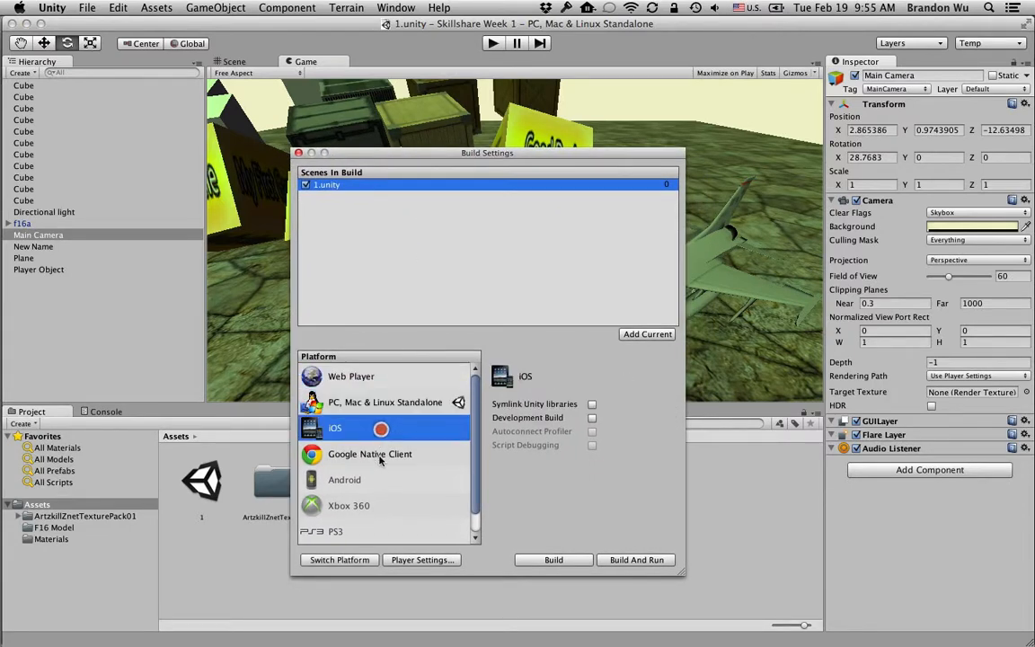
{"action": "left_click", "coordinate": [379, 455]}
{"action": "left_click", "coordinate": [379, 428]}
{"action": "left_click", "coordinate": [379, 404]}
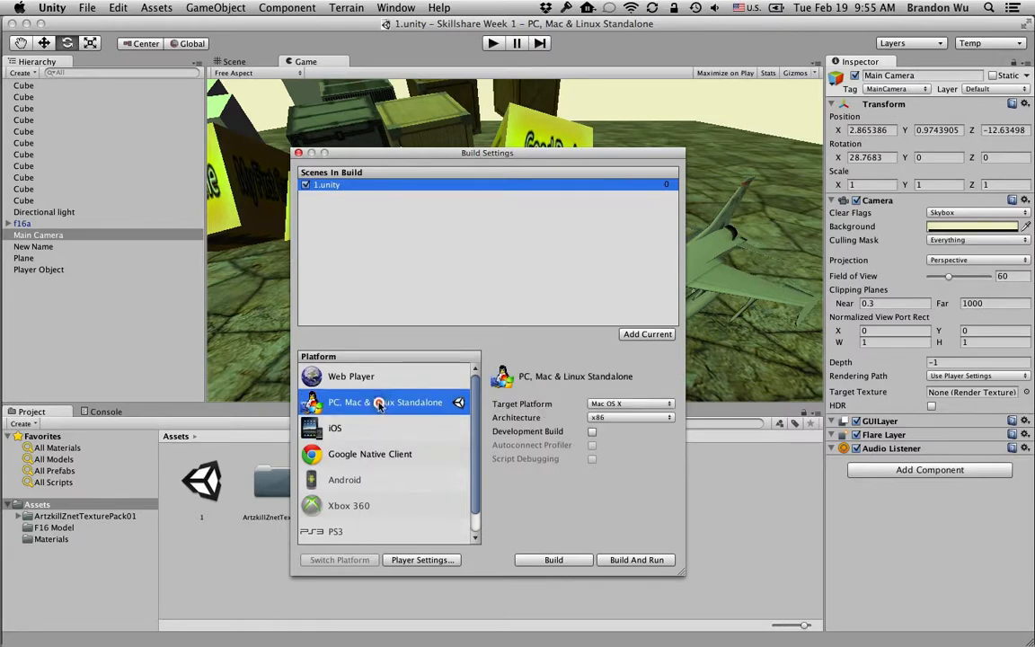
{"action": "left_click", "coordinate": [382, 375]}
{"action": "left_click", "coordinate": [378, 402]}
{"action": "left_click", "coordinate": [360, 377]}
{"action": "left_click", "coordinate": [364, 403]}
{"action": "left_click", "coordinate": [363, 454]}
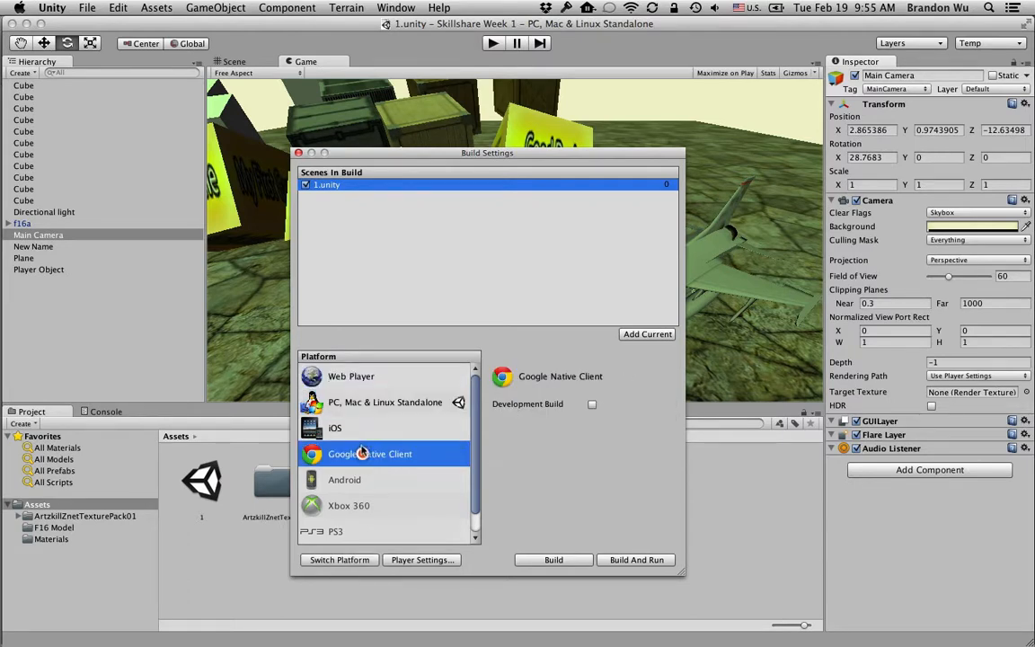
{"action": "left_click", "coordinate": [360, 429]}
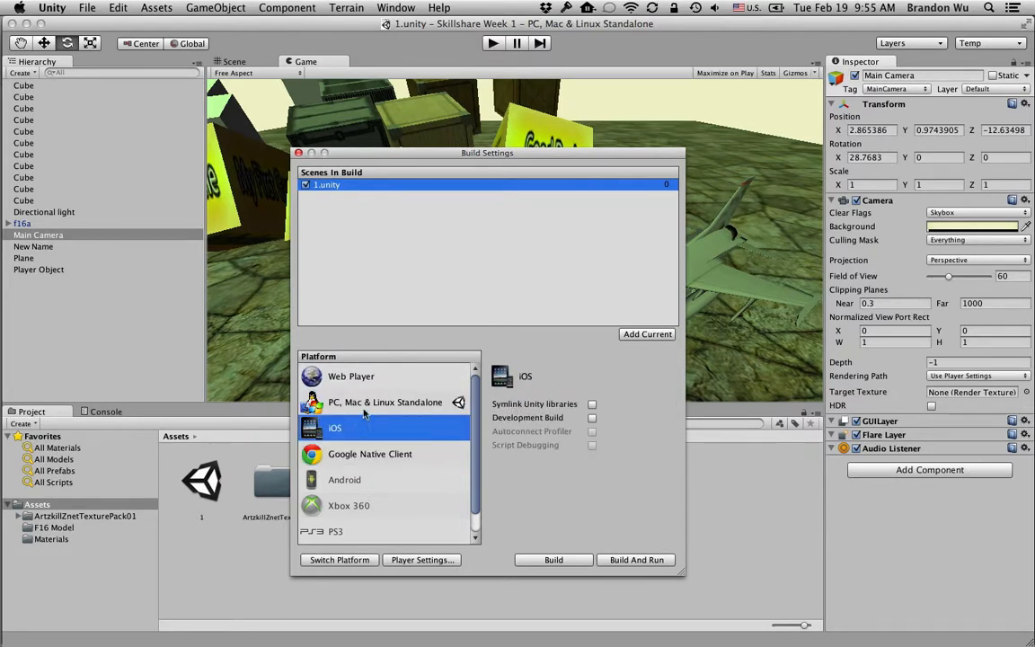
{"action": "left_click", "coordinate": [364, 404]}
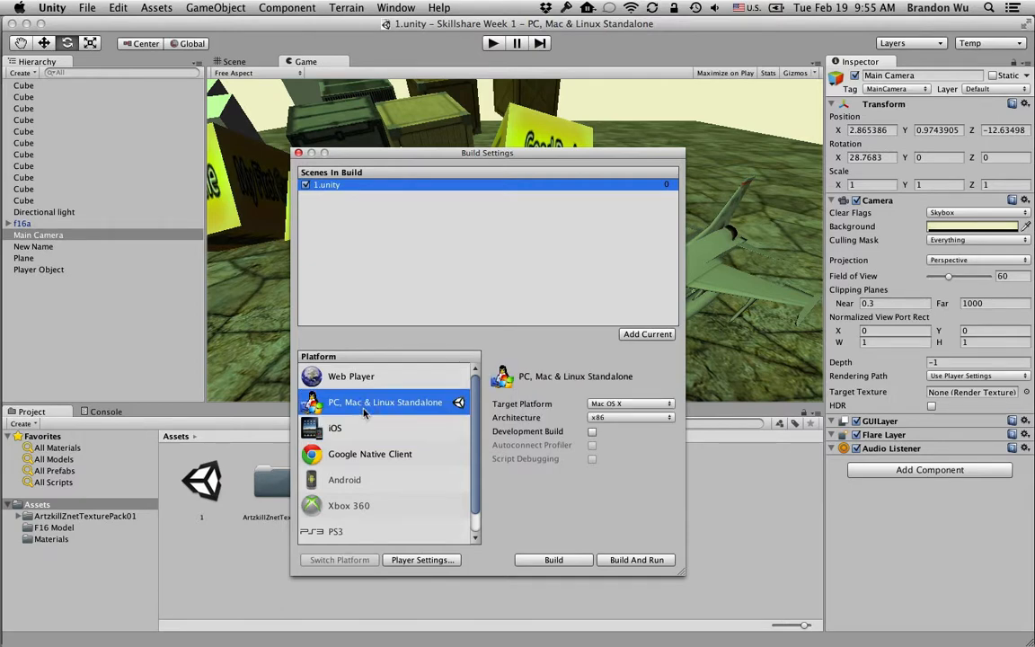
{"action": "scroll", "coordinate": [369, 406], "scroll_direction": "down", "scroll_amount": 2}
{"action": "scroll", "coordinate": [378, 400], "scroll_direction": "up", "scroll_amount": 2}
- Review the standalone build's target platform choices and choose Mac OS X
{"action": "left_click", "coordinate": [615, 403]}
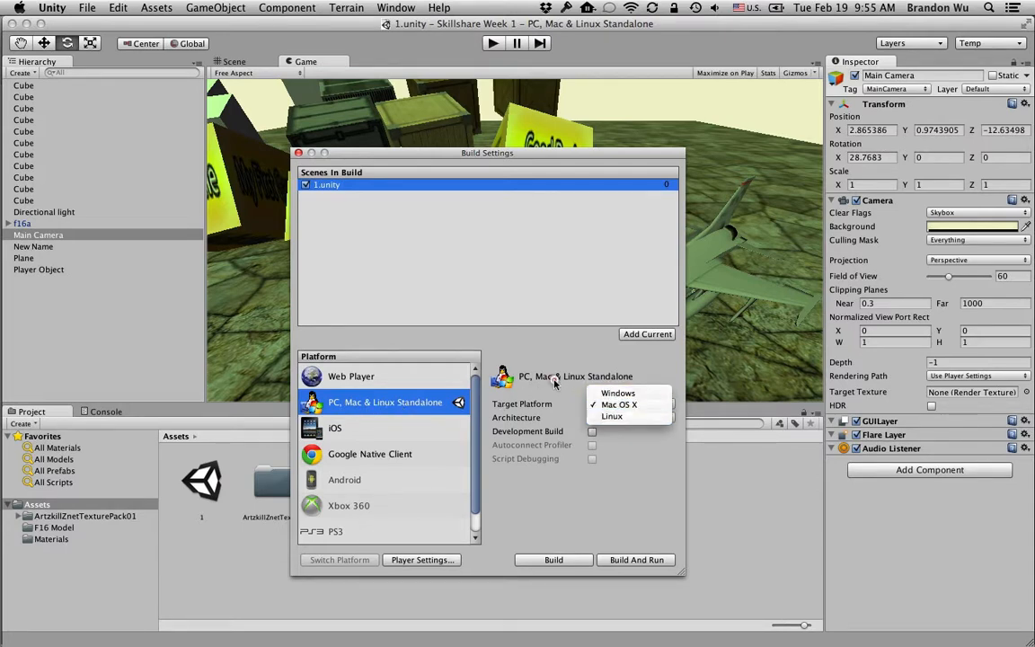
{"action": "left_click", "coordinate": [618, 404]}
{"action": "left_click", "coordinate": [617, 404]}
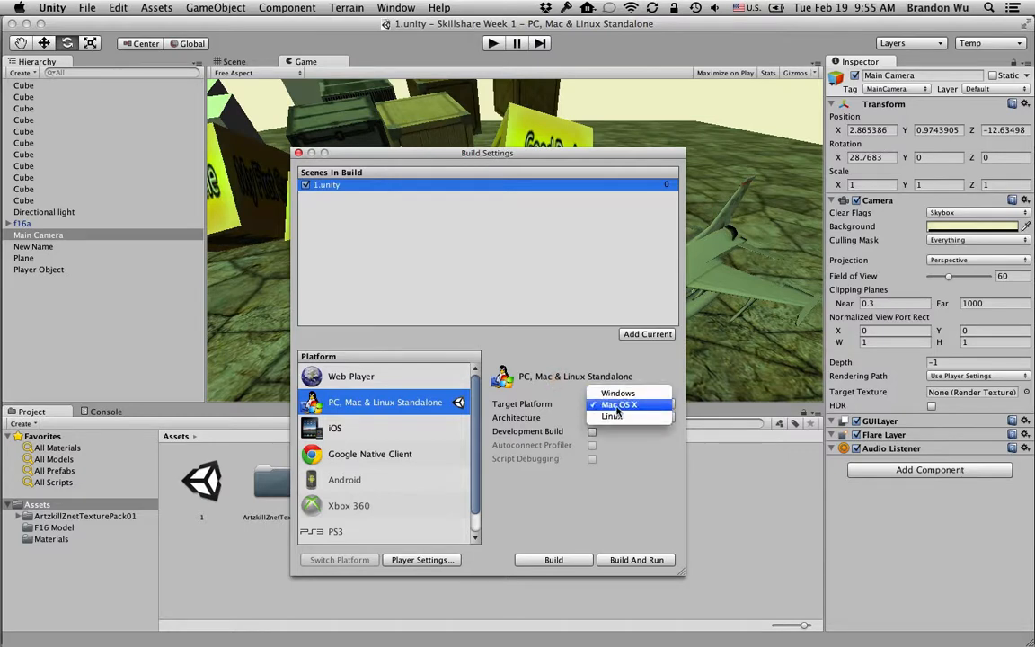
{"action": "left_click", "coordinate": [614, 406]}
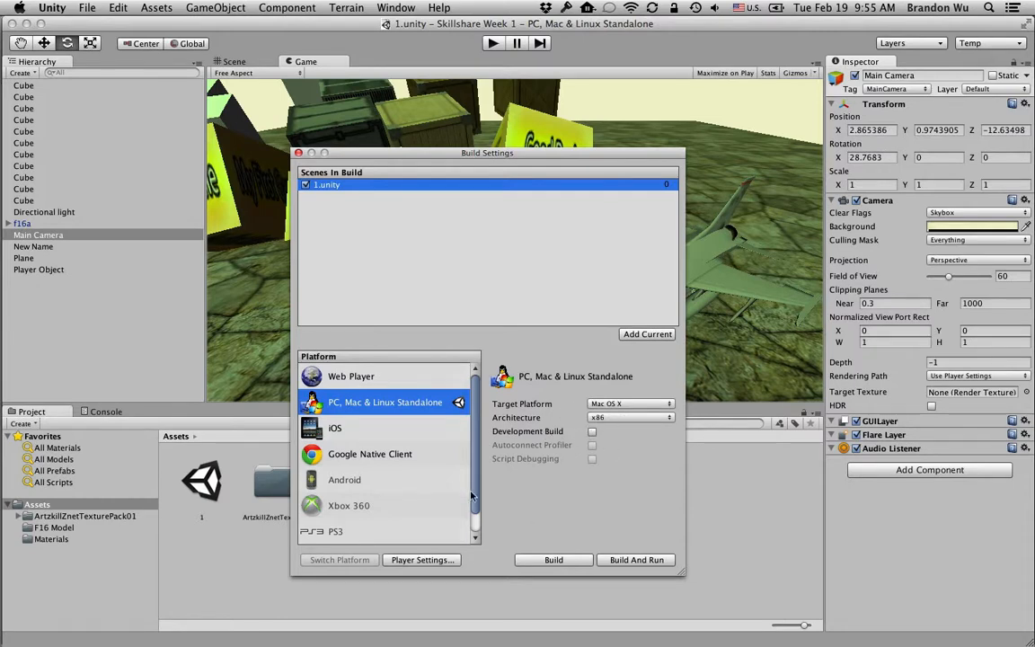
- Open the player settings for the standalone build and set the company name to Studio Pepwuper
{"action": "left_click_drag", "start_coordinate": [479, 161], "coordinate": [395, 156]}
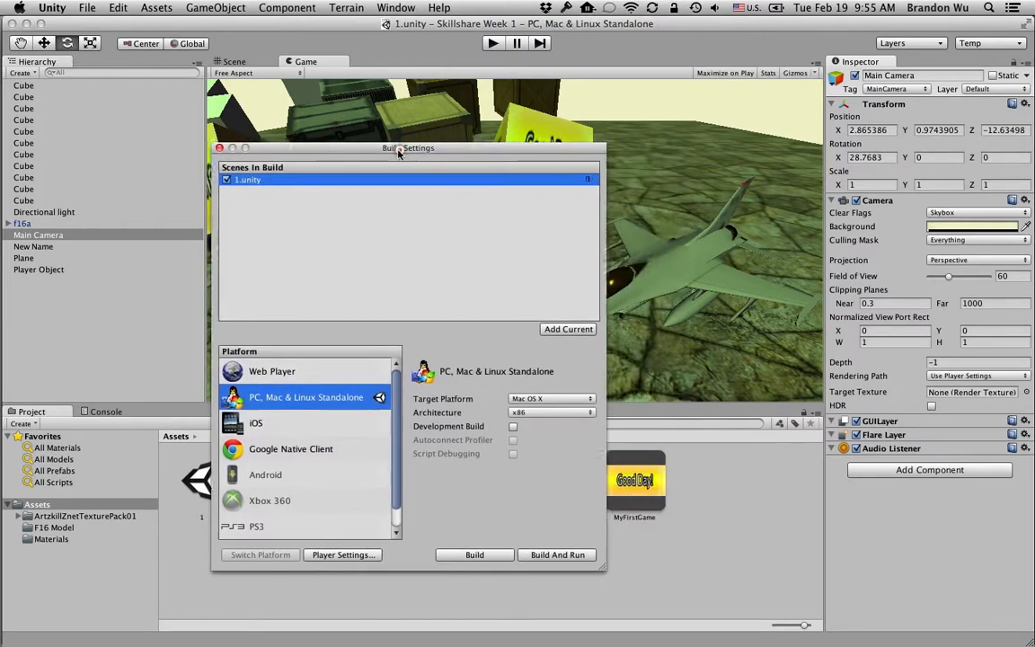
{"action": "left_click", "coordinate": [339, 555]}
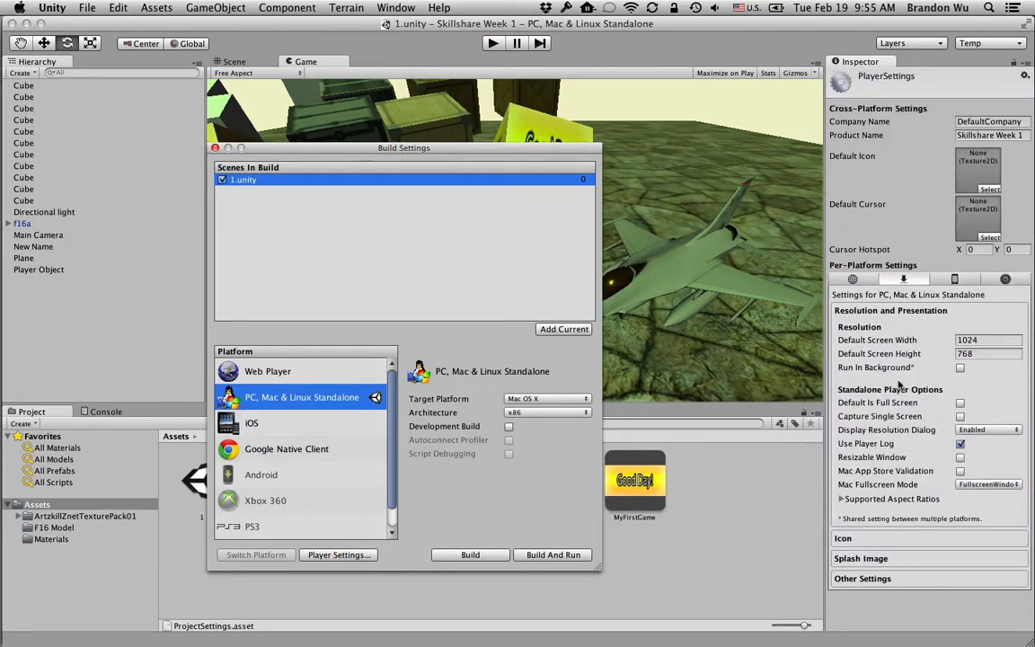
{"action": "left_click", "coordinate": [986, 123]}
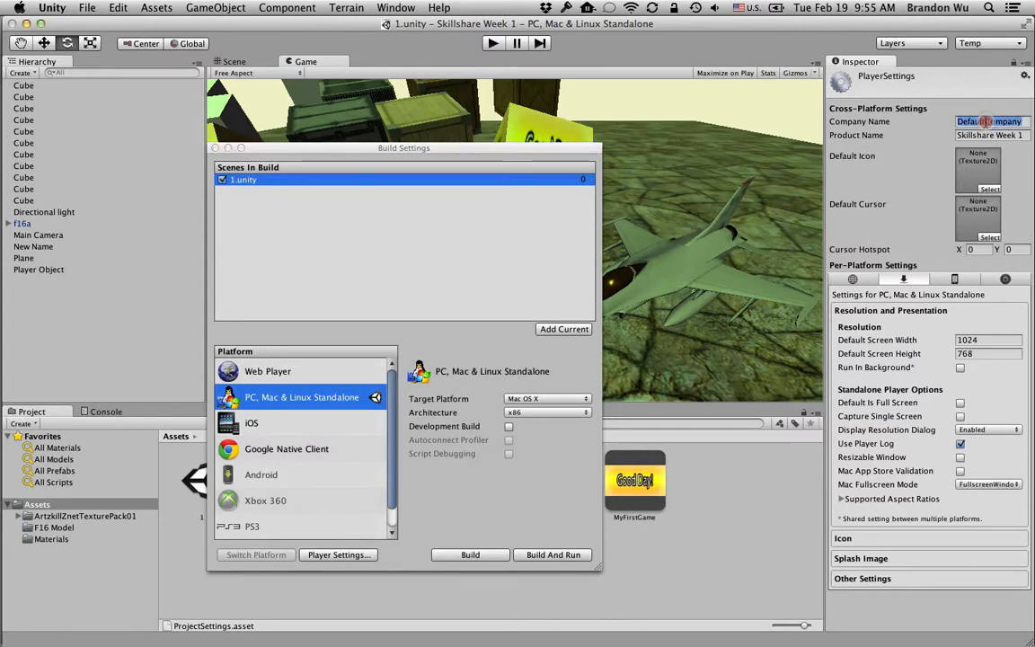
{"action": "type", "text": "Studio Pepwuper"}
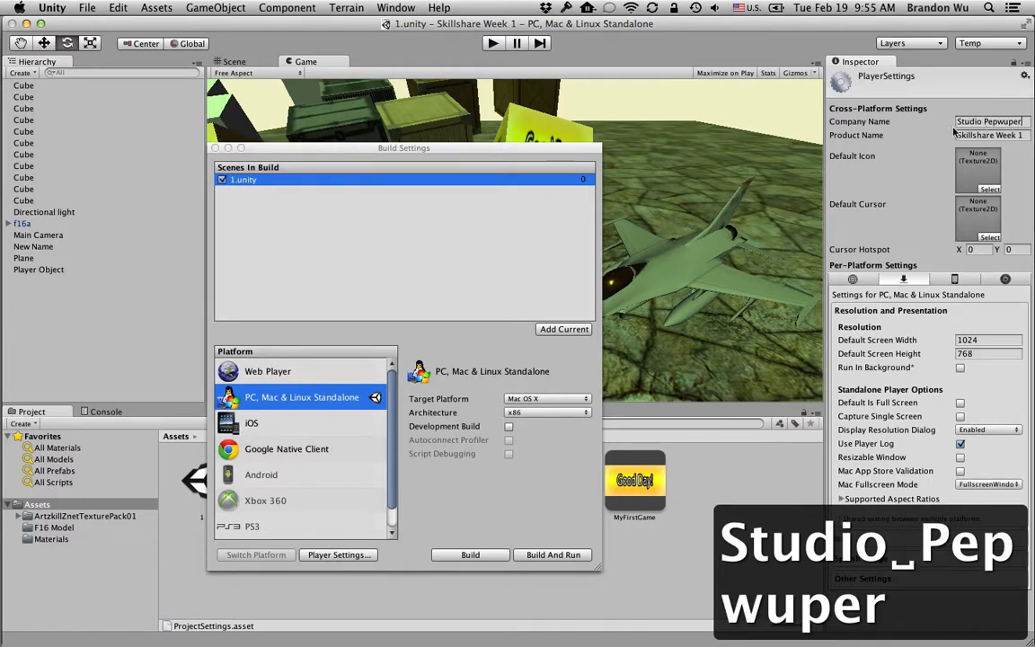
{"action": "left_click", "coordinate": [972, 134]}
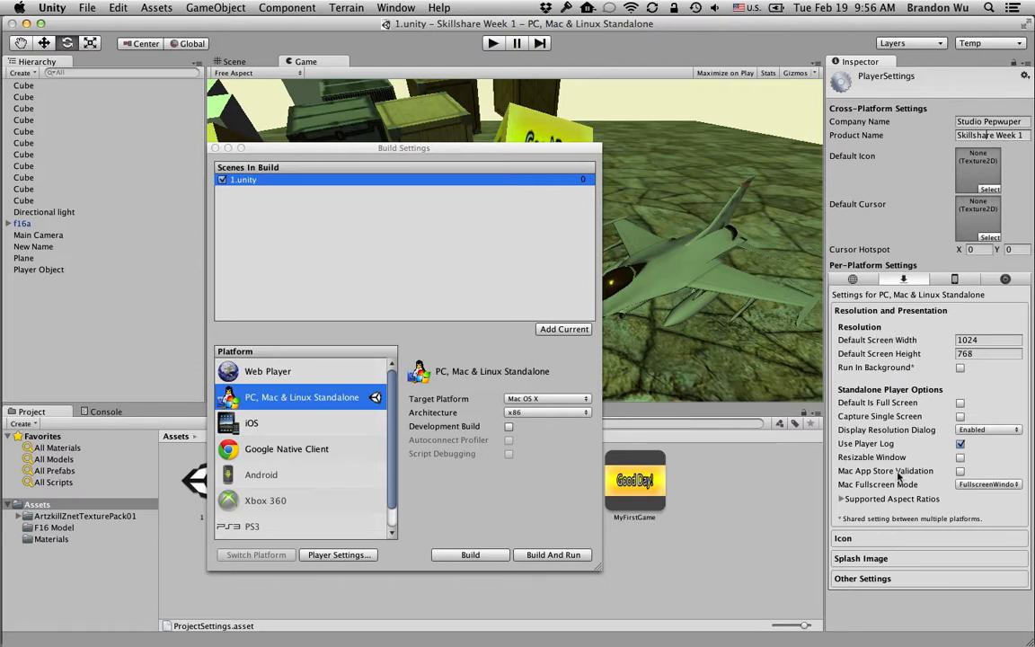
- Review the standalone player's Icon, Splash Image, Other Settings and Resolution and Presentation options
{"action": "left_click", "coordinate": [899, 539]}
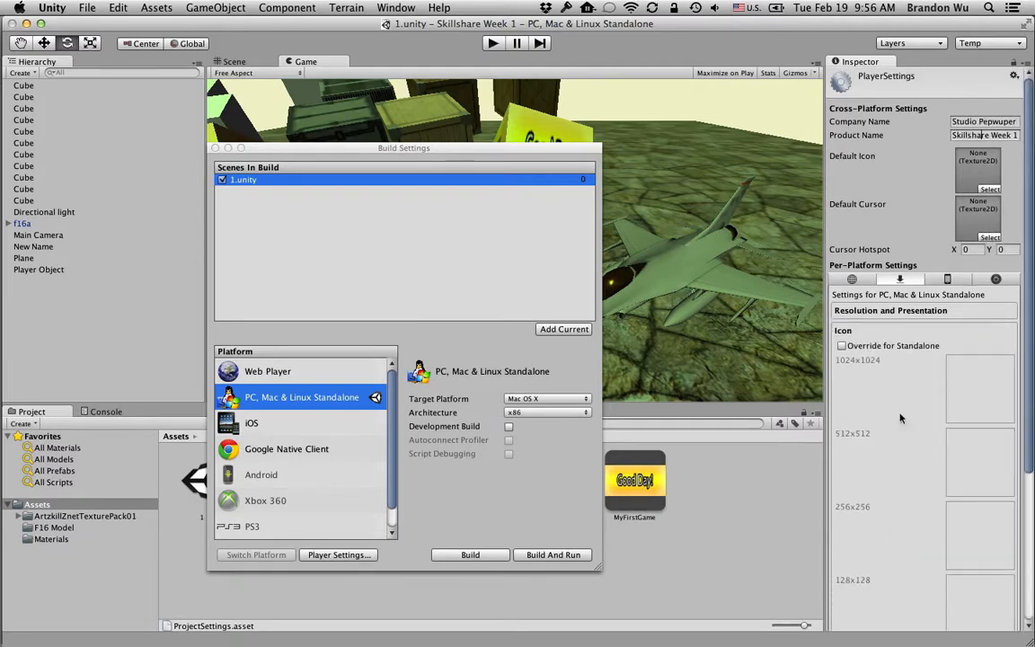
{"action": "left_click", "coordinate": [853, 310]}
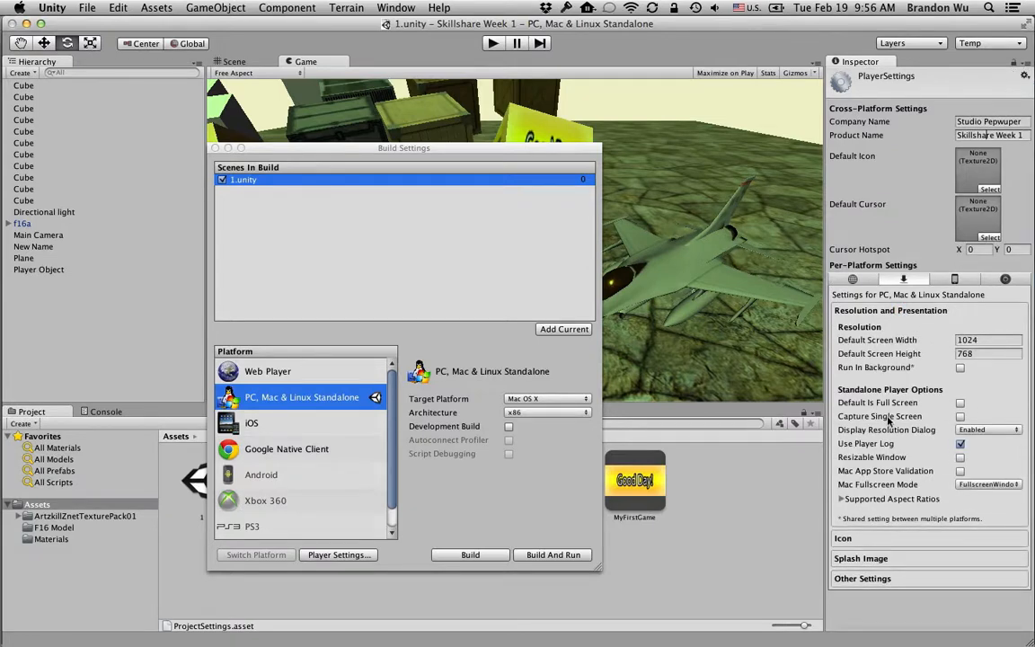
{"action": "left_click", "coordinate": [888, 539]}
{"action": "scroll", "coordinate": [885, 548], "scroll_direction": "down", "scroll_amount": 5}
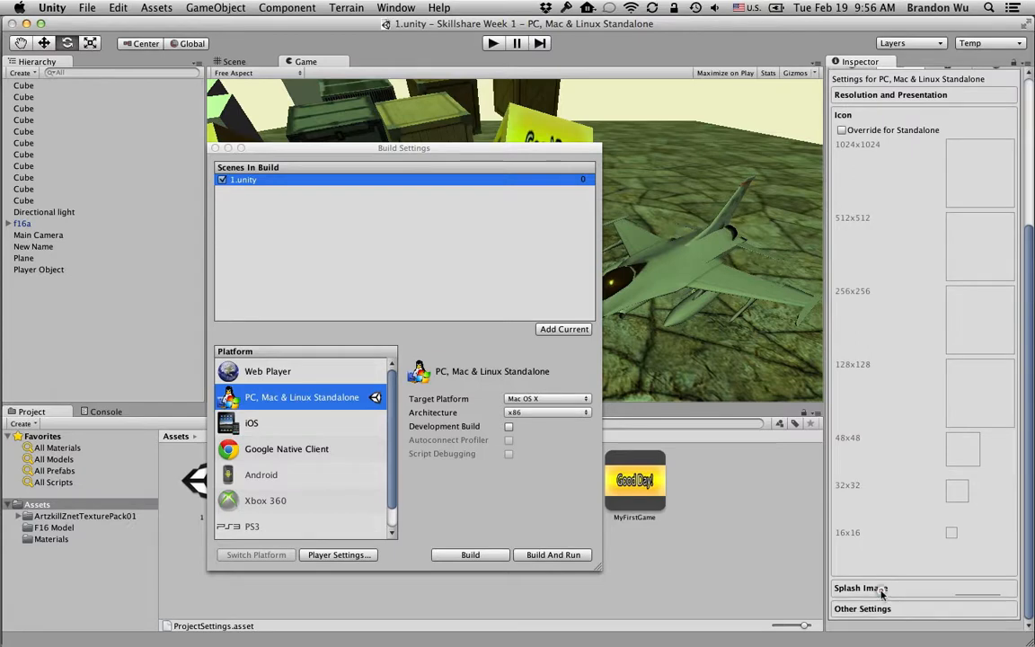
{"action": "left_click", "coordinate": [881, 588]}
{"action": "left_click", "coordinate": [886, 424]}
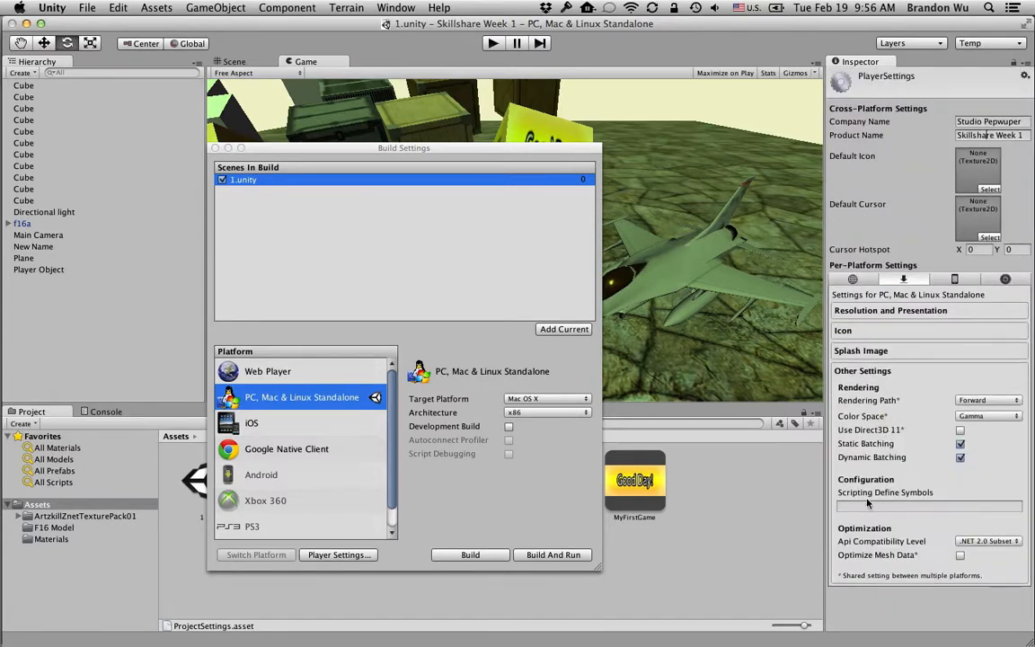
{"action": "left_click", "coordinate": [900, 314]}
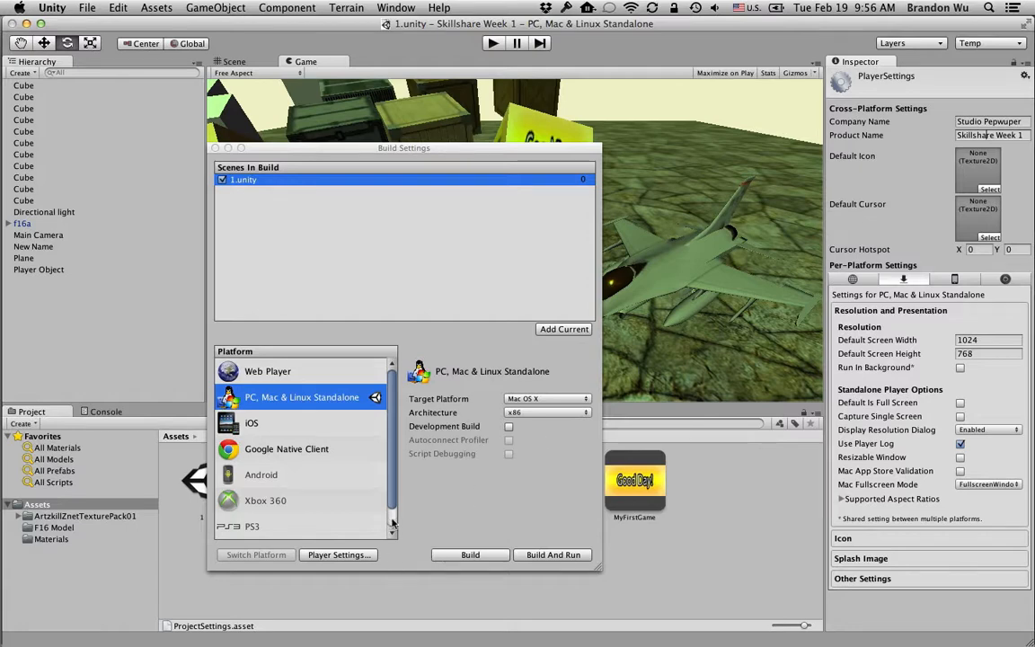
- Build the Mac OS X standalone as Skillshare Week 1 Playable in the Skillshare Week 1 folder
{"action": "left_click", "coordinate": [482, 557]}
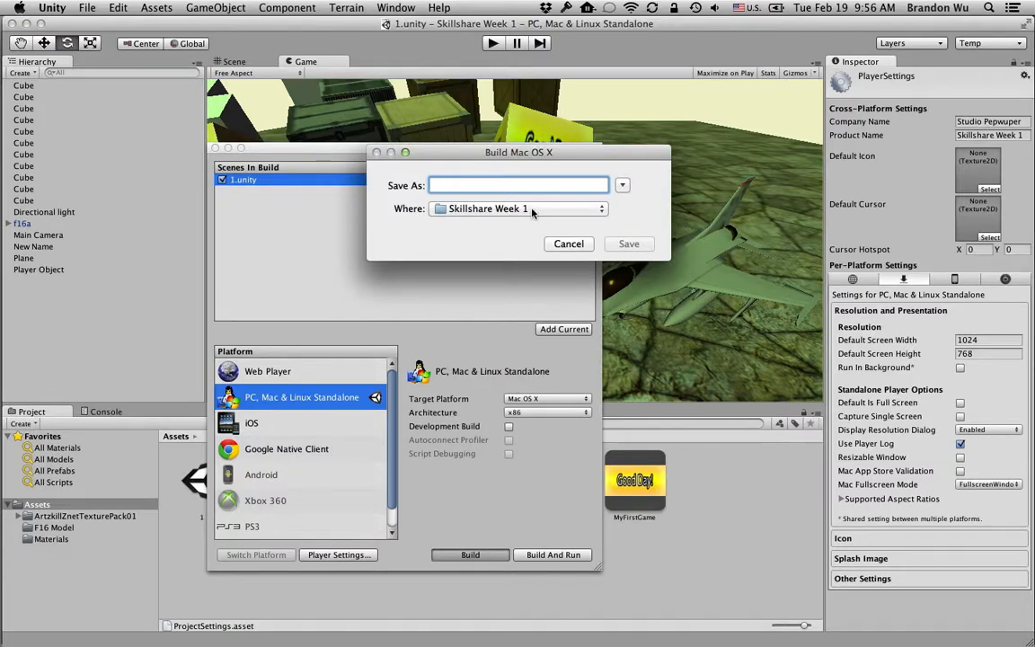
{"action": "type", "text": "Skill"}
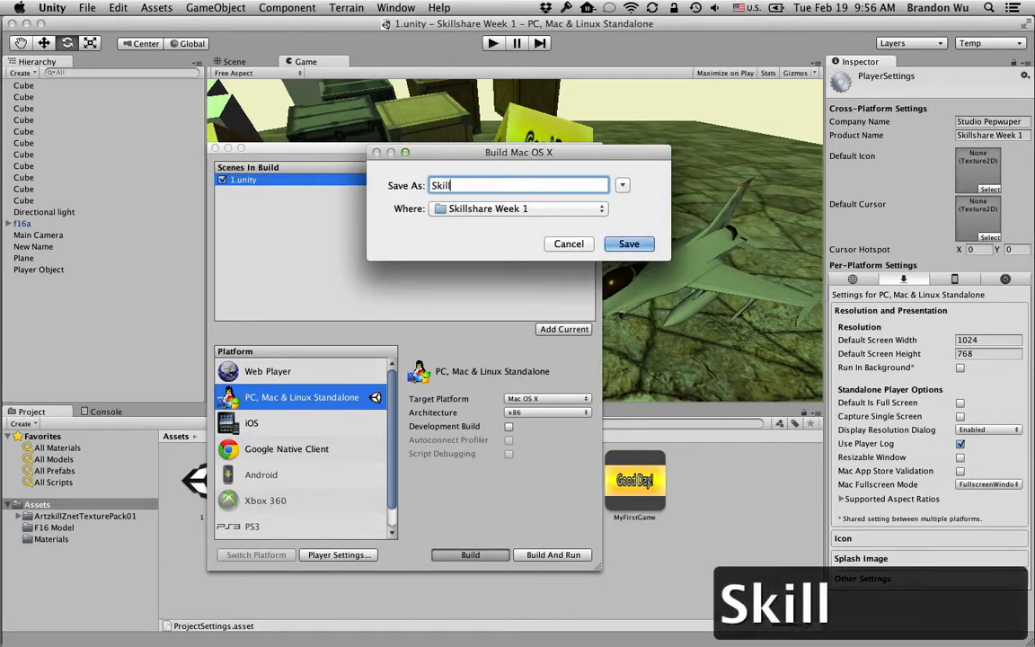
{"action": "type", "text": "share Week 1"}
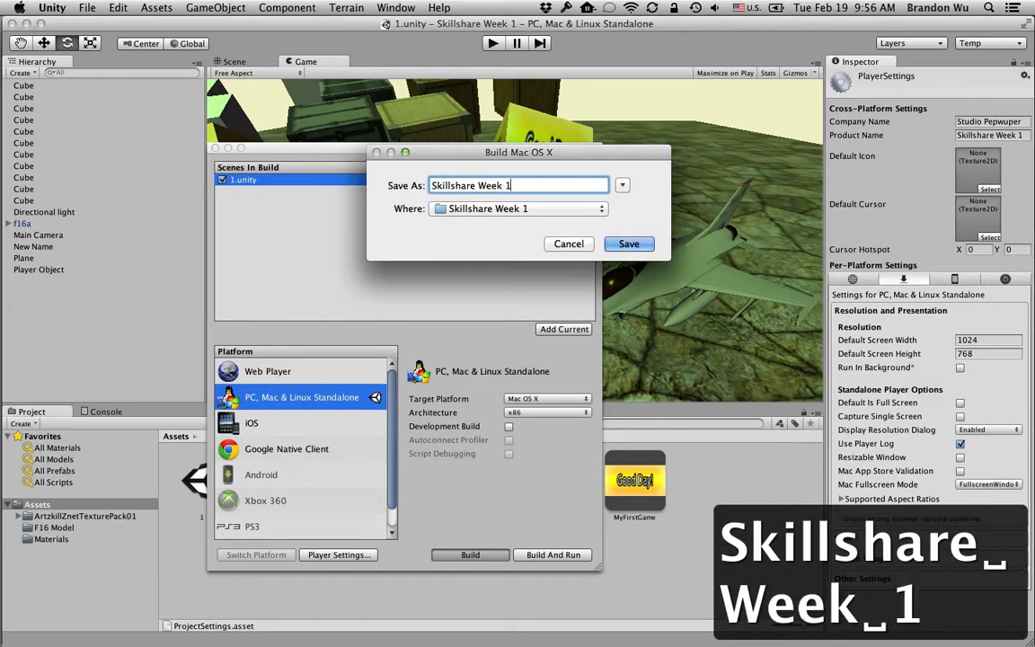
{"action": "type", "text": " Playable"}
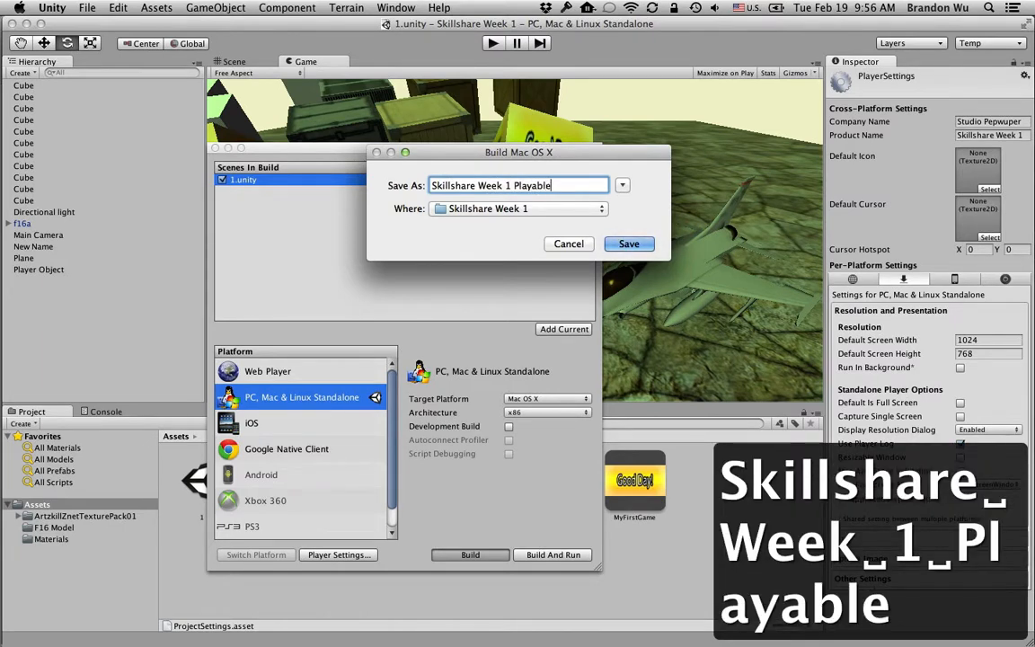
{"action": "left_click", "coordinate": [629, 243]}
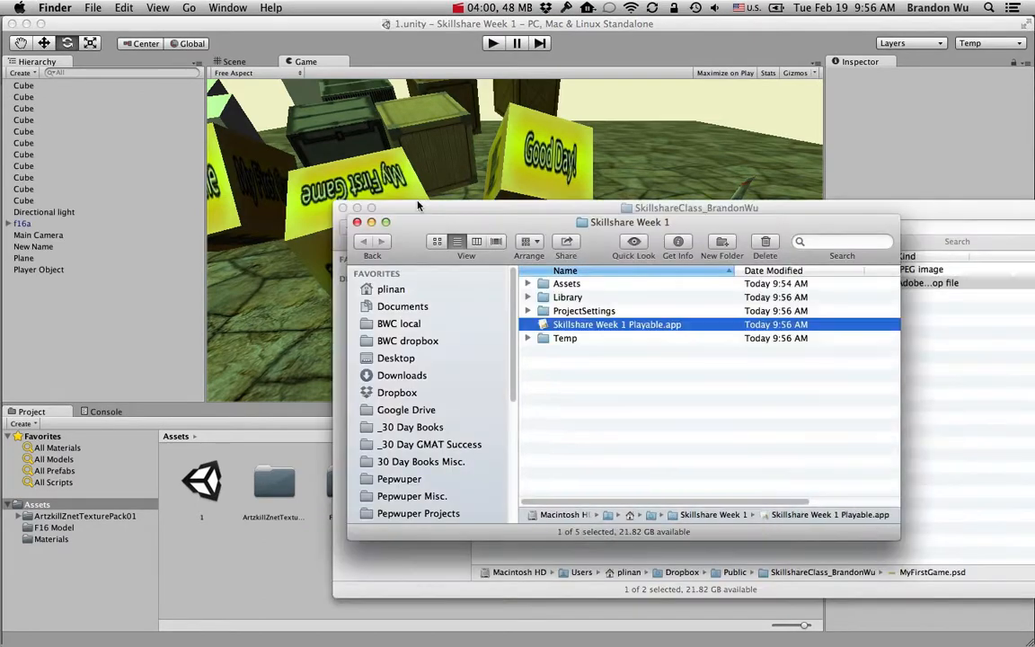
- Launch Skillshare Week 1 Playable.app from the Skillshare Week 1 folder in Finder
{"action": "left_click_drag", "start_coordinate": [568, 222], "coordinate": [436, 188]}
{"action": "left_click", "coordinate": [477, 382]}
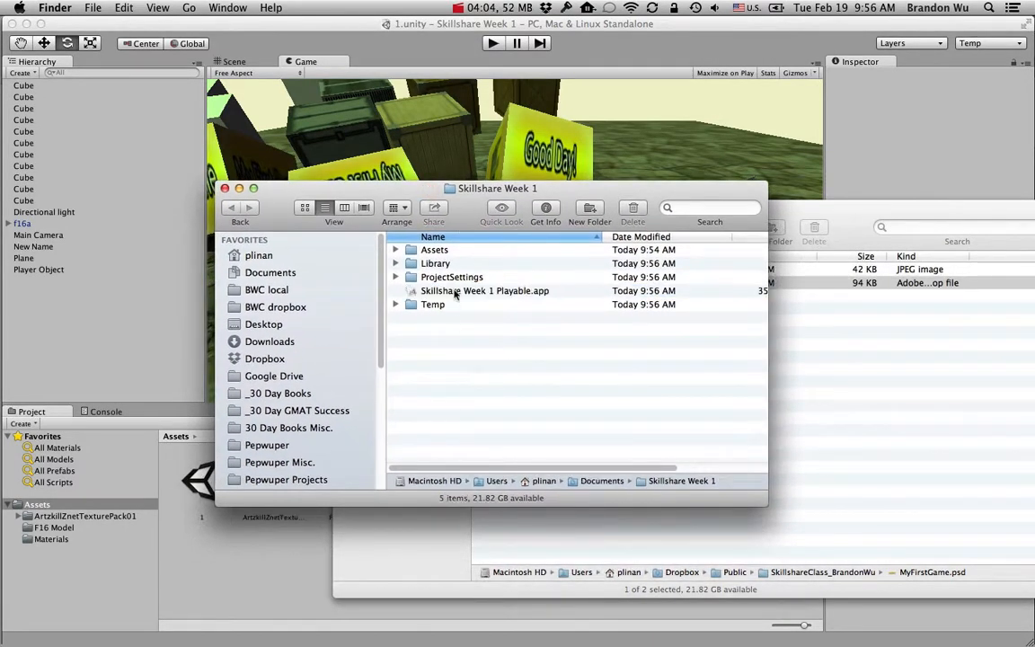
{"action": "left_click", "coordinate": [454, 292]}
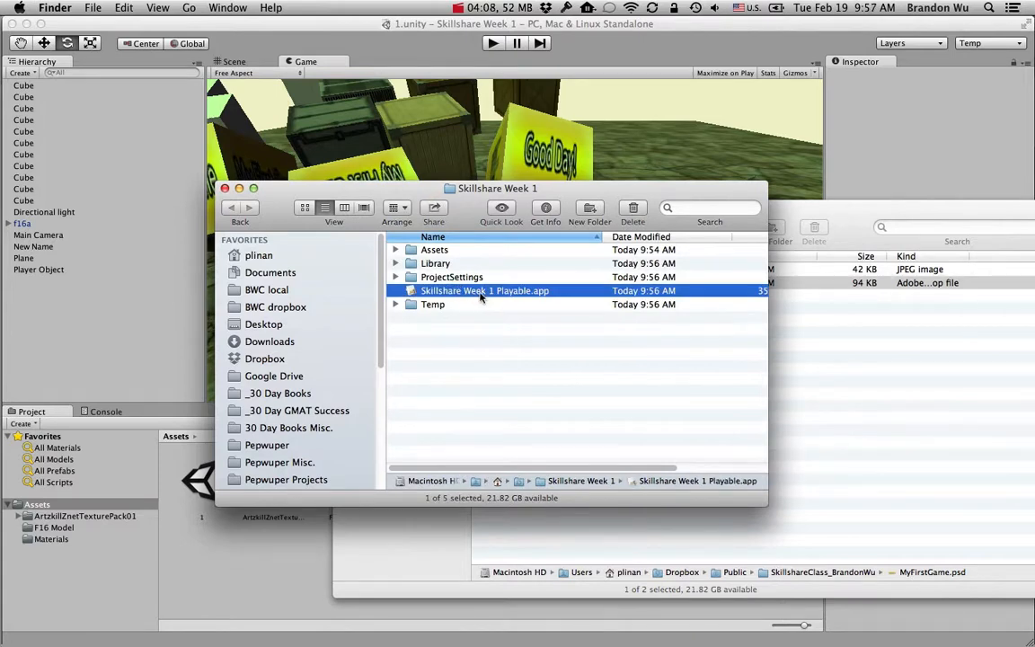
{"action": "double_click", "coordinate": [481, 292]}
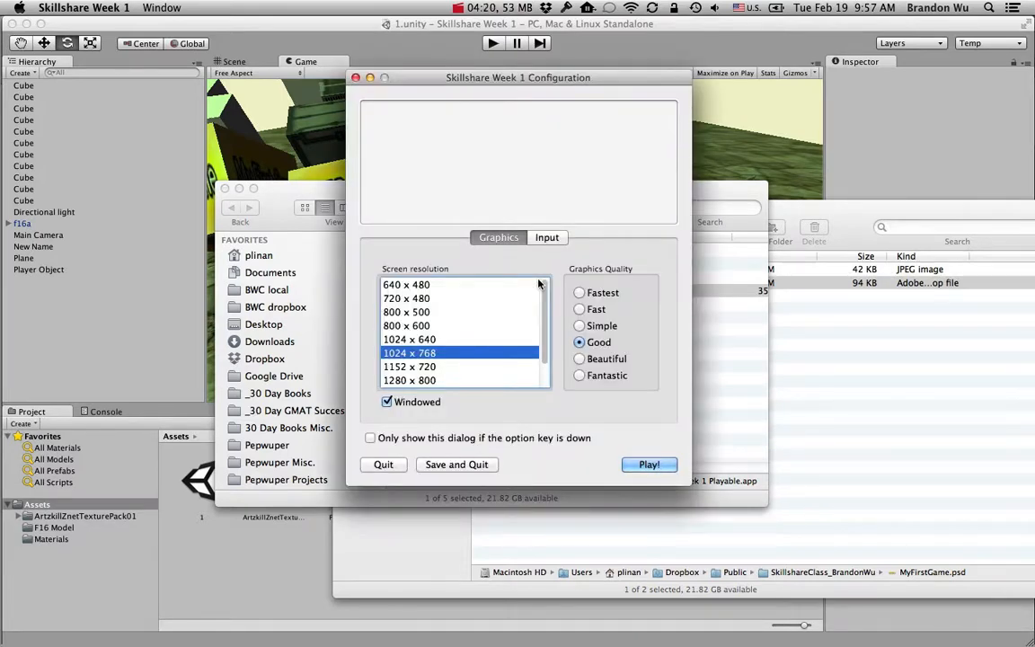
- Browse the available screen resolutions, choose 800 x 600 and start the game in windowed mode with Good graphics quality
{"action": "scroll", "coordinate": [517, 347], "scroll_direction": "down", "scroll_amount": 2}
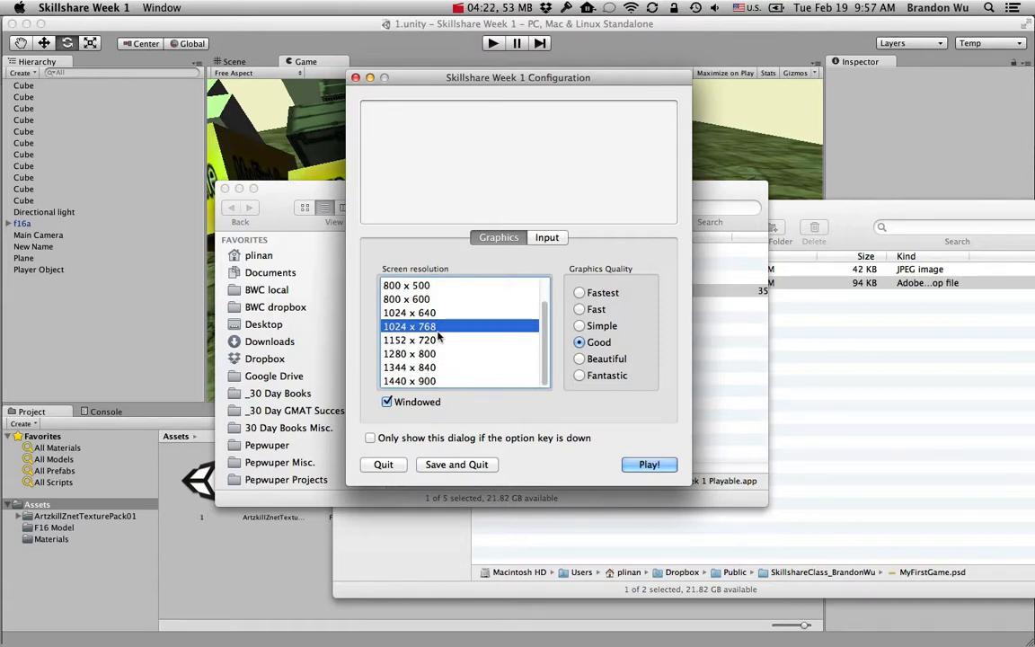
{"action": "scroll", "coordinate": [396, 304], "scroll_direction": "up", "scroll_amount": 2}
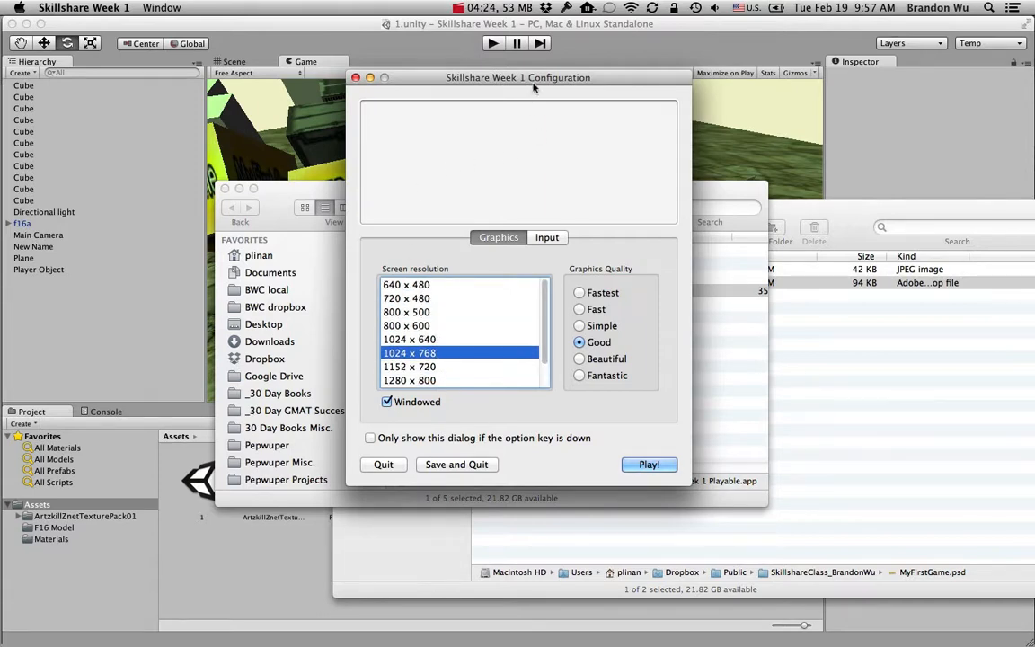
{"action": "left_click_drag", "start_coordinate": [534, 80], "coordinate": [498, 141]}
{"action": "scroll", "coordinate": [446, 395], "scroll_direction": "down", "scroll_amount": 2}
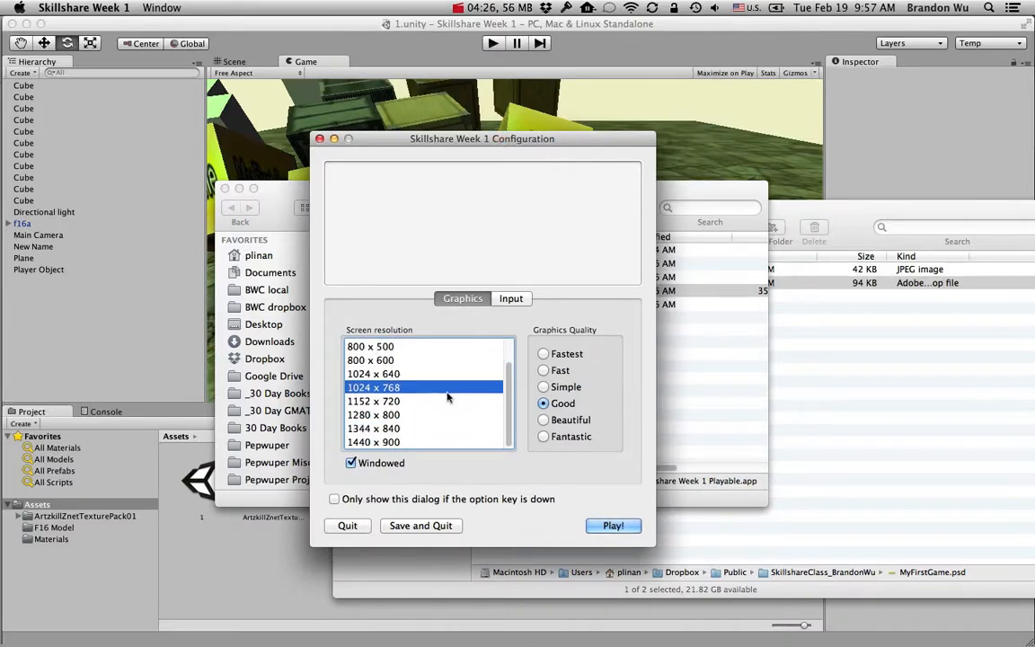
{"action": "scroll", "coordinate": [440, 377], "scroll_direction": "up", "scroll_amount": 2}
{"action": "left_click", "coordinate": [427, 359]}
{"action": "left_click", "coordinate": [425, 400]}
{"action": "left_click", "coordinate": [425, 373]}
{"action": "left_click", "coordinate": [429, 359]}
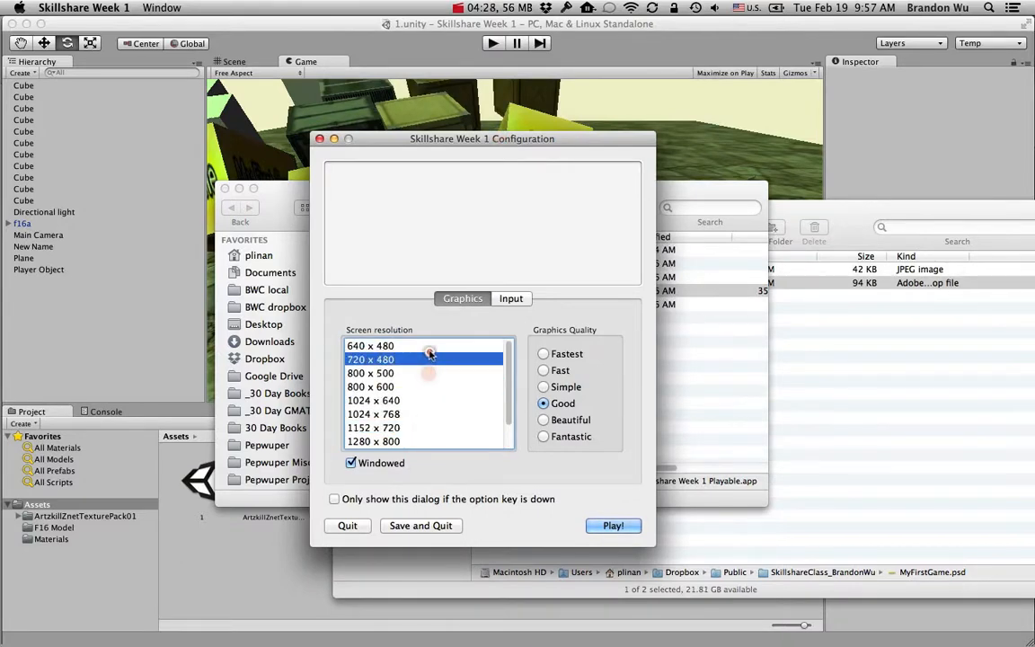
{"action": "left_click", "coordinate": [428, 346]}
{"action": "left_click", "coordinate": [423, 401]}
{"action": "left_click", "coordinate": [425, 388]}
{"action": "left_click", "coordinate": [425, 400]}
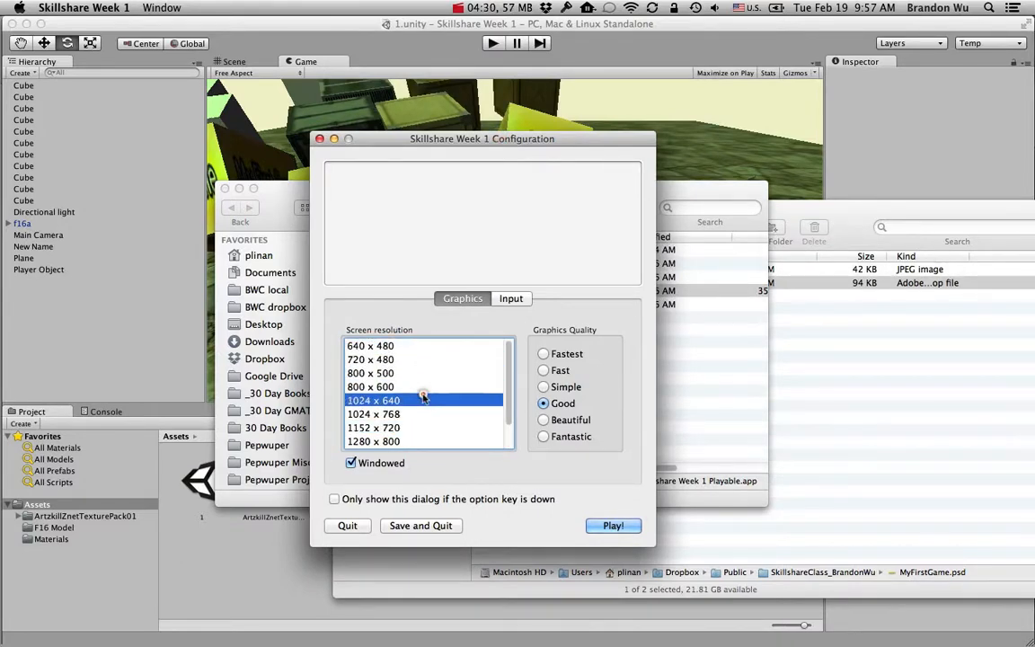
{"action": "left_click", "coordinate": [425, 387]}
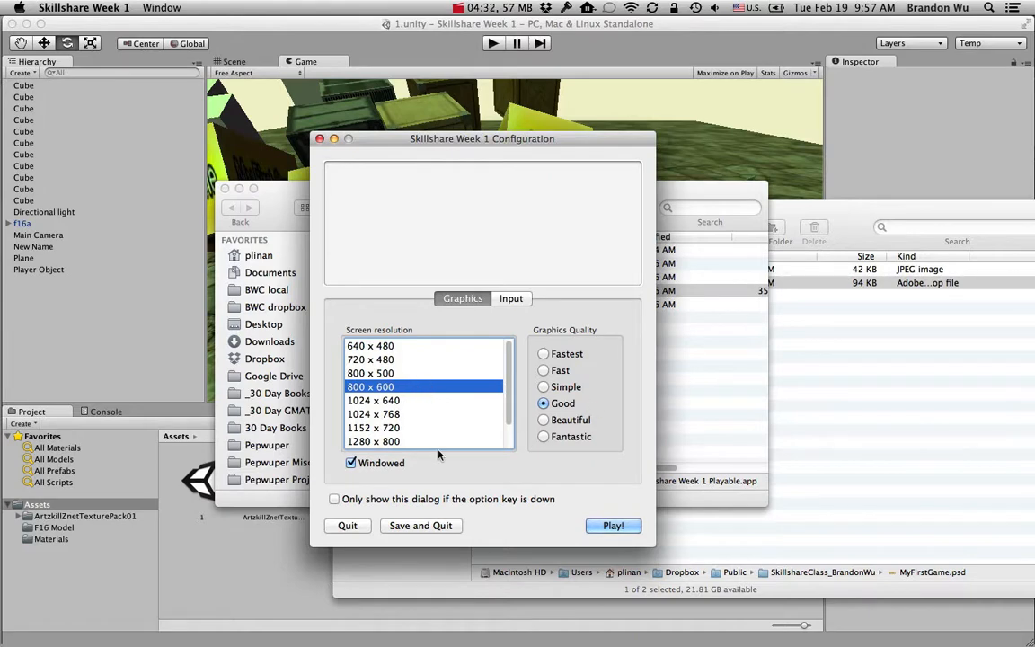
{"action": "left_click", "coordinate": [613, 526]}
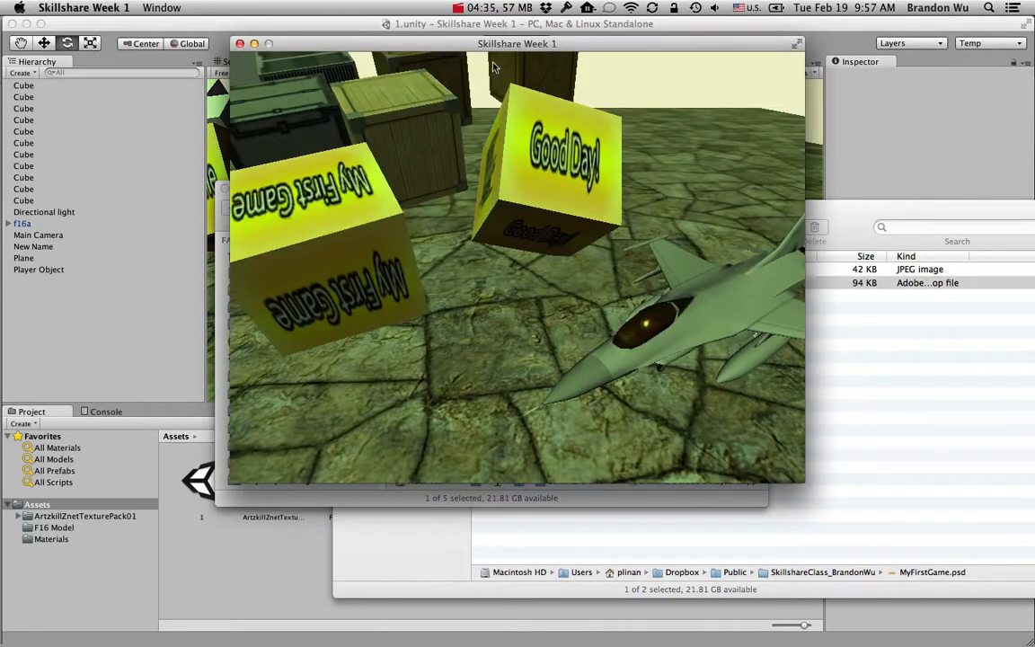
- Move the running game window around to inspect the scene, then request quitting and cancel it
{"action": "left_click_drag", "start_coordinate": [496, 51], "coordinate": [660, 102]}
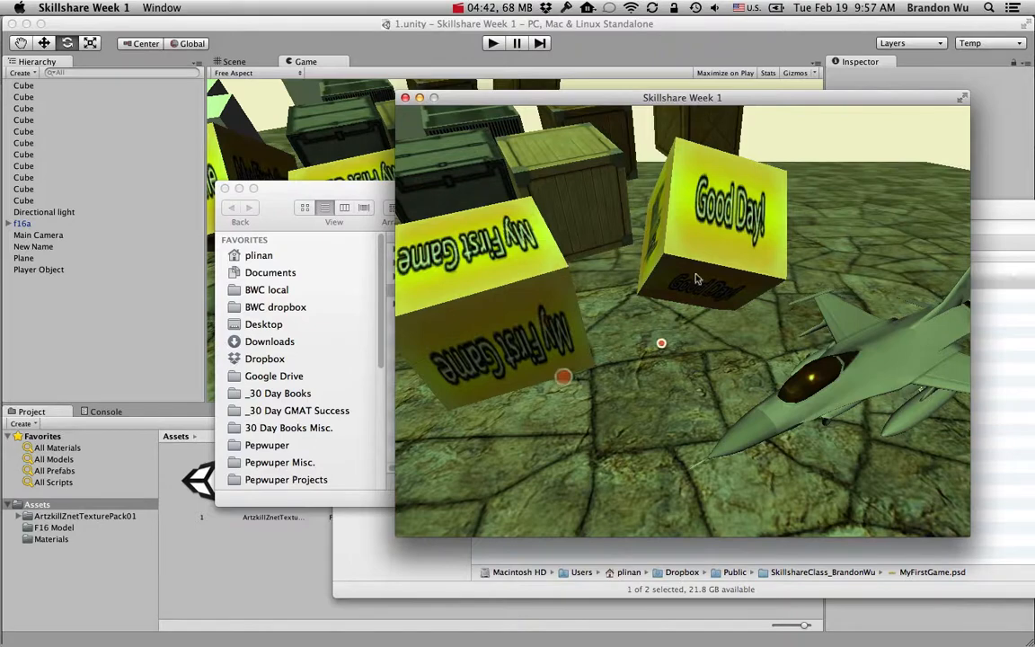
{"action": "left_click_drag", "start_coordinate": [623, 98], "coordinate": [337, 79]}
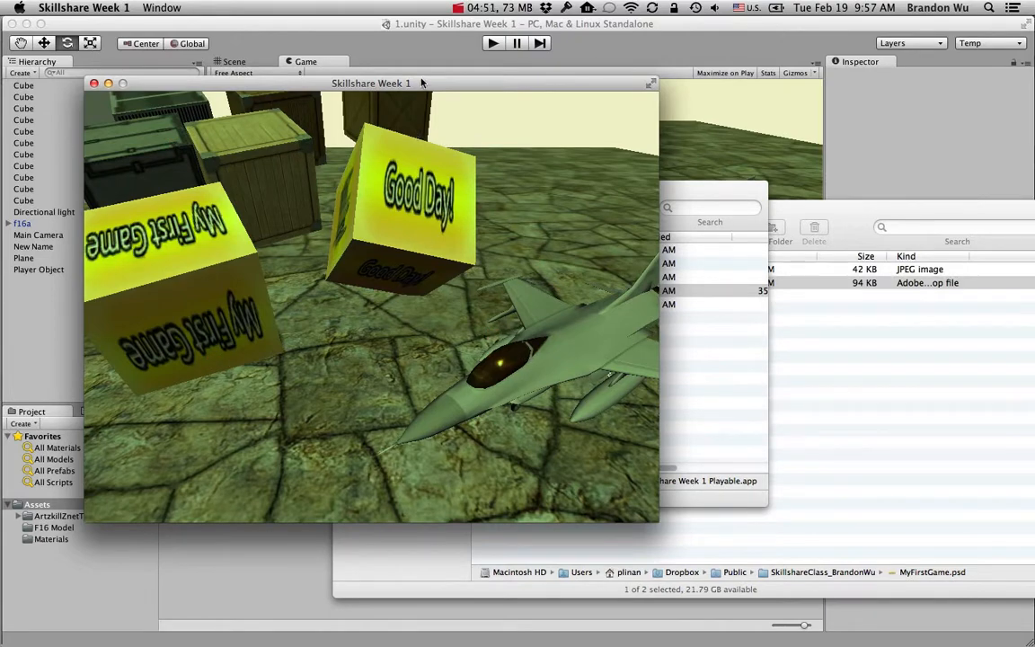
{"action": "left_click_drag", "start_coordinate": [422, 81], "coordinate": [530, 57]}
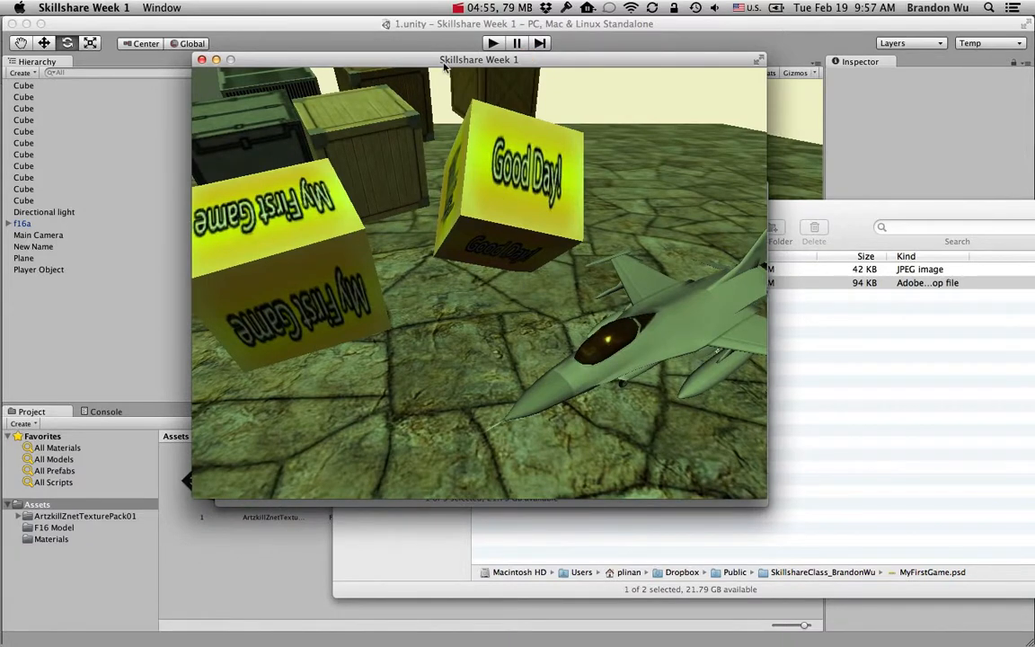
{"action": "left_click_drag", "start_coordinate": [444, 65], "coordinate": [470, 52]}
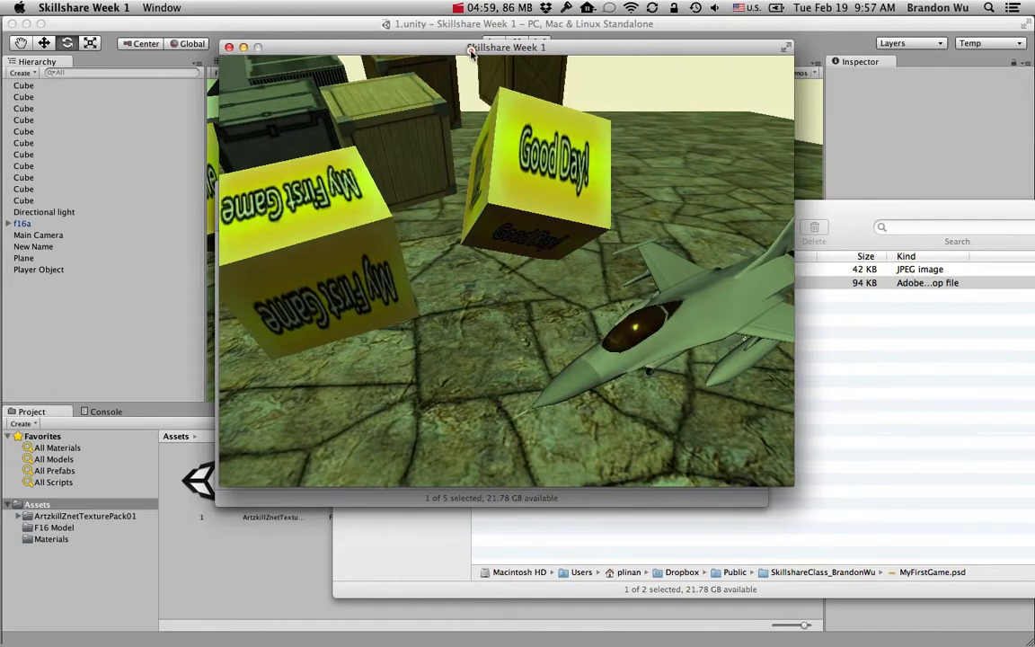
{"action": "left_click", "coordinate": [230, 47]}
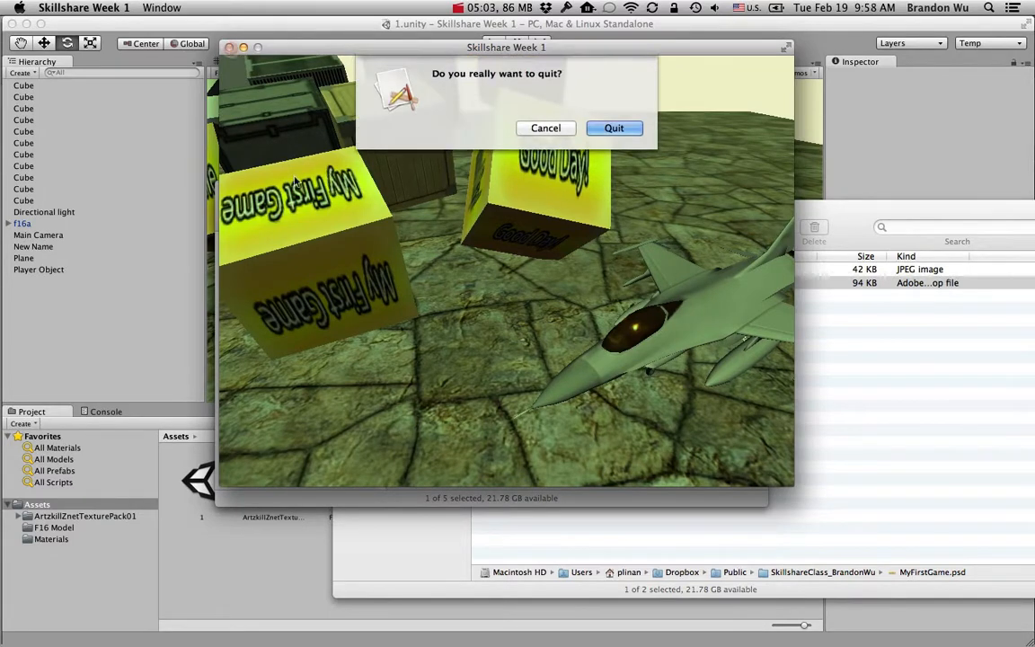
{"action": "left_click", "coordinate": [559, 128]}
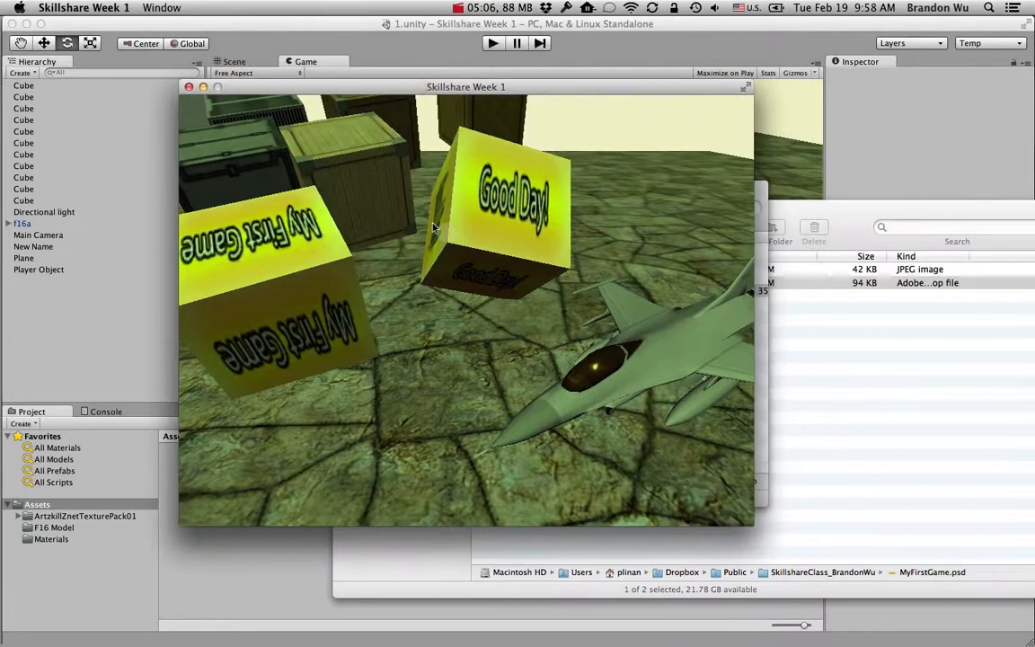
- Switch the running game to full screen and back to its window
{"action": "left_click", "coordinate": [425, 223]}
{"action": "key", "text": "super+f"}
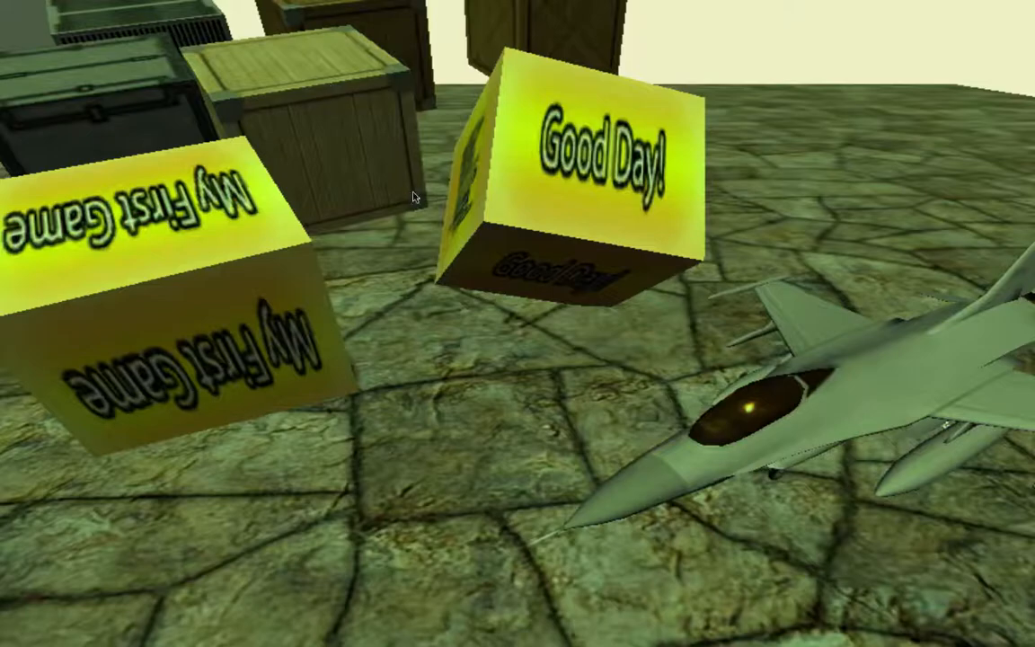
{"action": "key", "text": "super+f"}
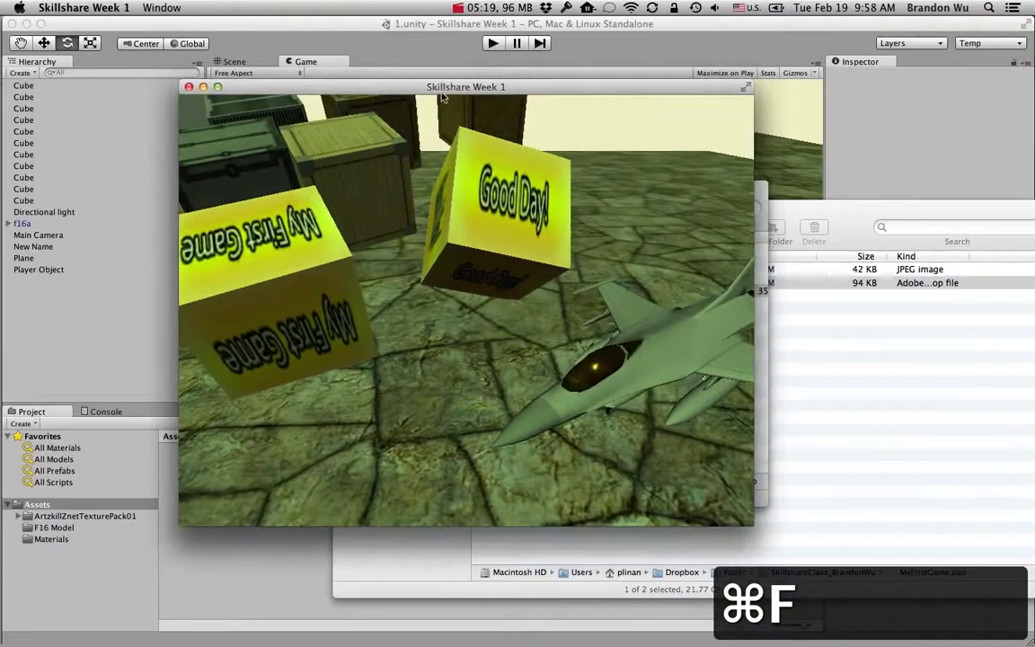
- Quit the running Skillshare Week 1 game, confirm quitting, and move the Finder window aside
{"action": "left_click_drag", "start_coordinate": [397, 84], "coordinate": [612, 139]}
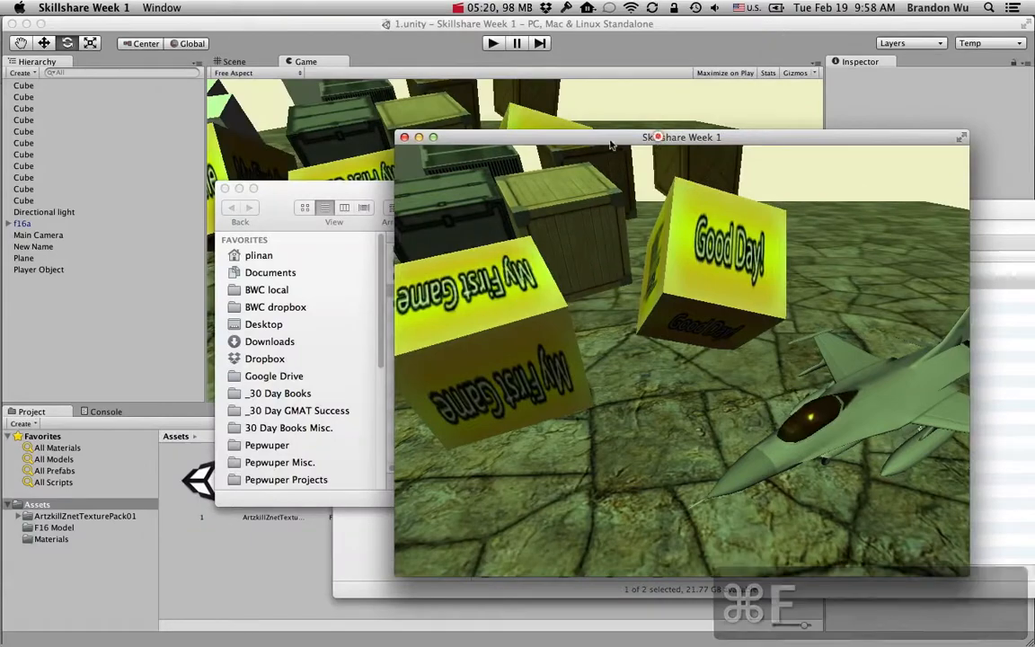
{"action": "left_click", "coordinate": [405, 139]}
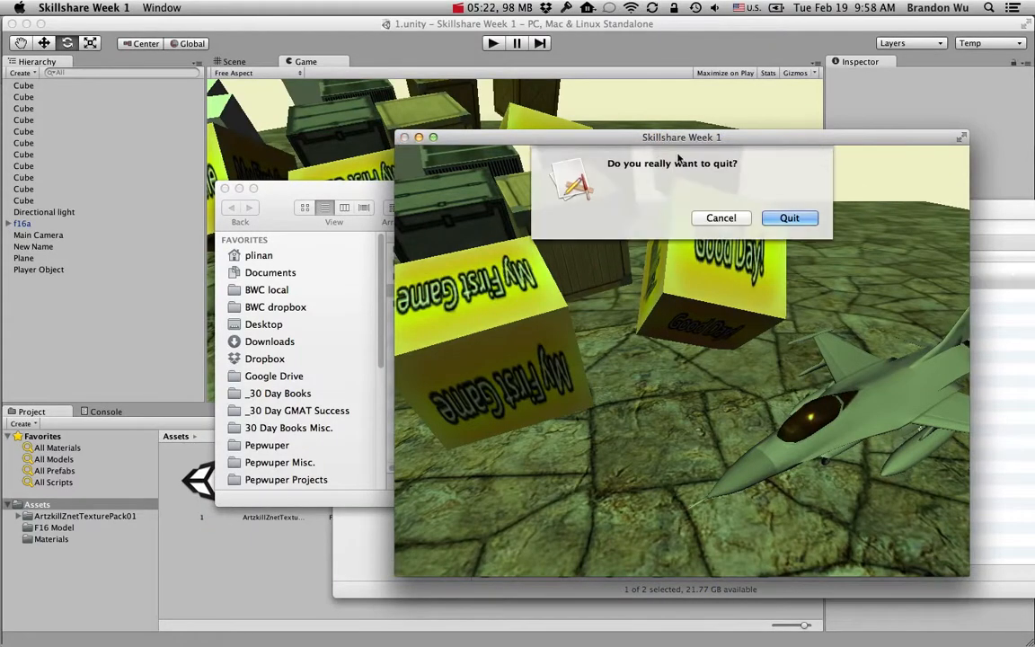
{"action": "left_click", "coordinate": [789, 218]}
{"action": "left_click_drag", "start_coordinate": [414, 185], "coordinate": [490, 217]}
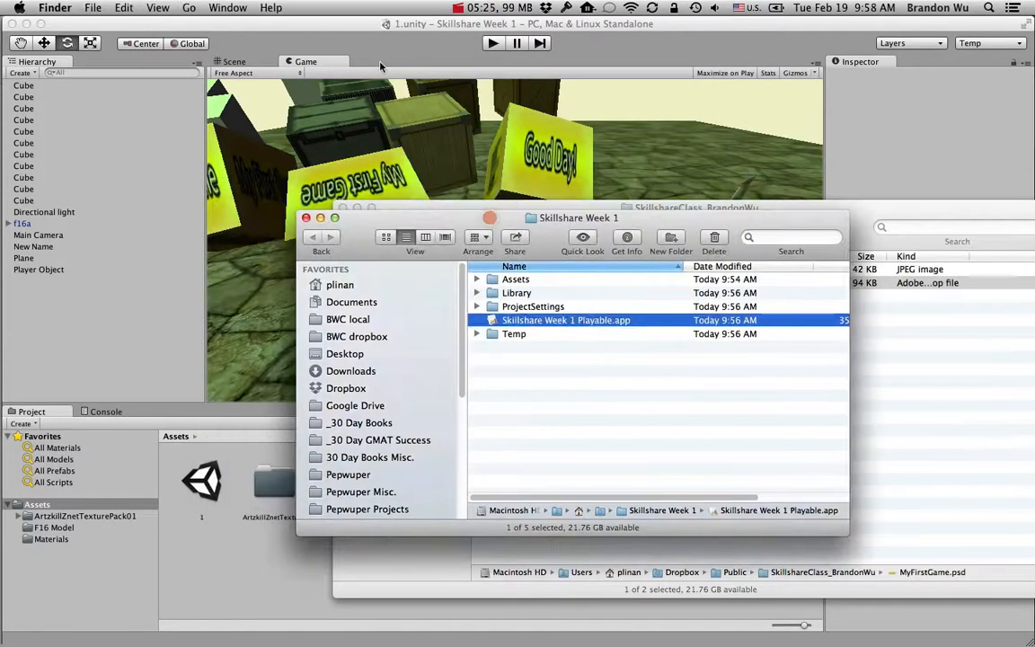
- Return to Unity's Build Settings, switch the platform to Web Player and set the WebPlayer template to Black Background in the player settings
{"action": "left_click", "coordinate": [384, 49]}
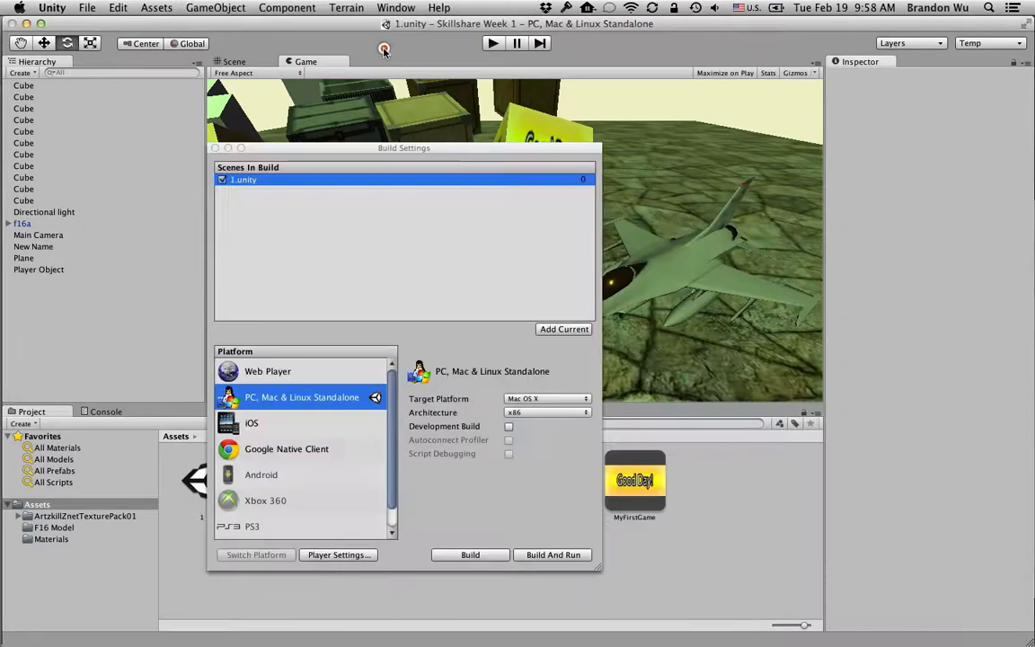
{"action": "left_click", "coordinate": [307, 385]}
{"action": "left_click", "coordinate": [307, 375]}
{"action": "scroll", "coordinate": [355, 364], "scroll_direction": "down", "scroll_amount": 1}
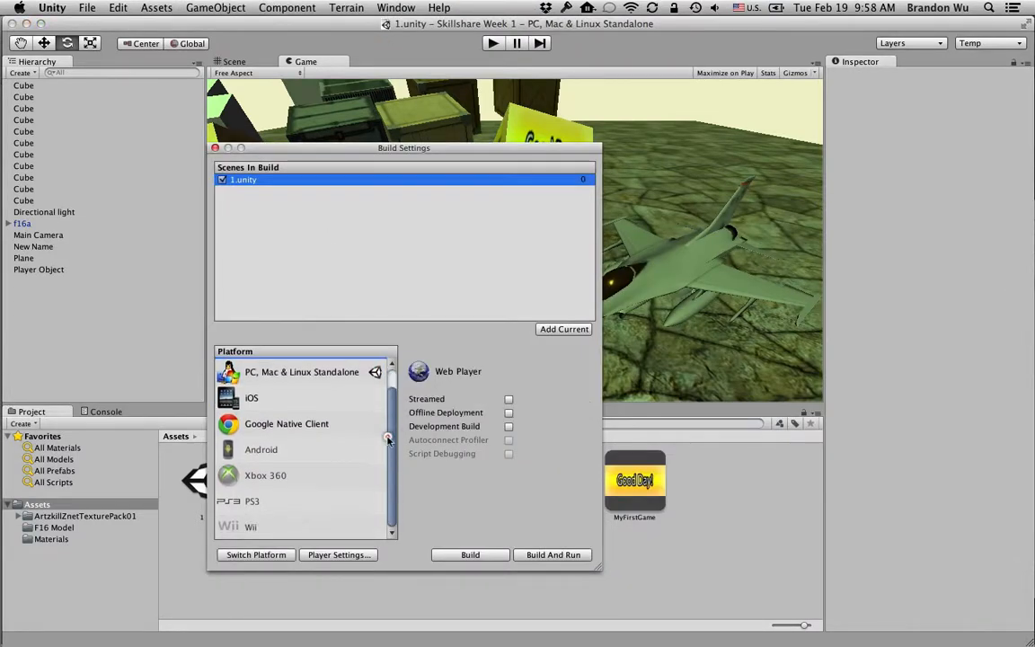
{"action": "scroll", "coordinate": [351, 370], "scroll_direction": "up", "scroll_amount": 1}
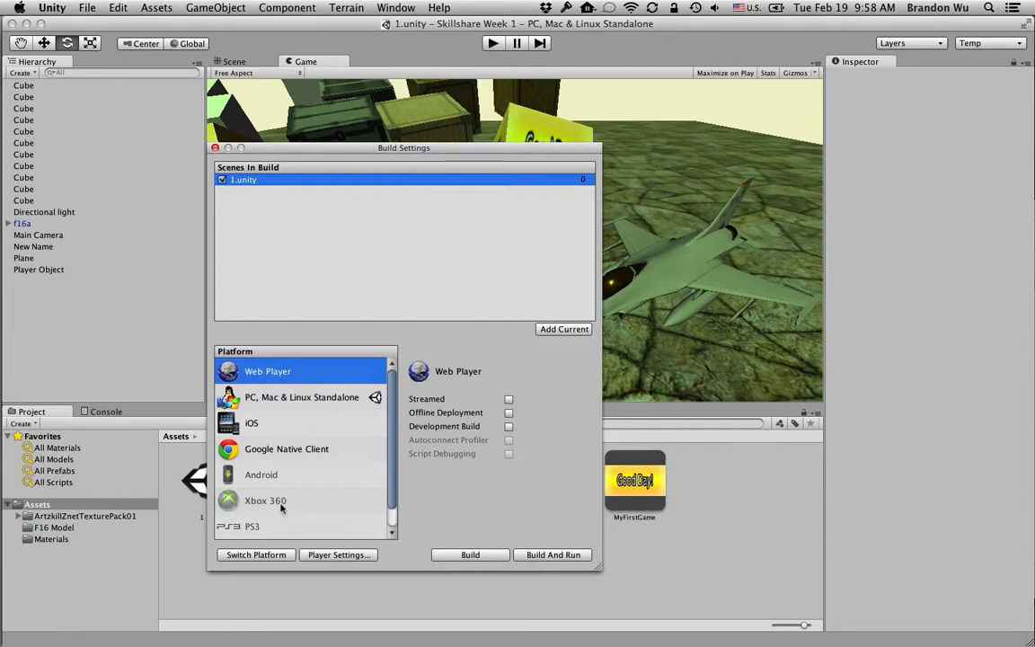
{"action": "left_click", "coordinate": [256, 554]}
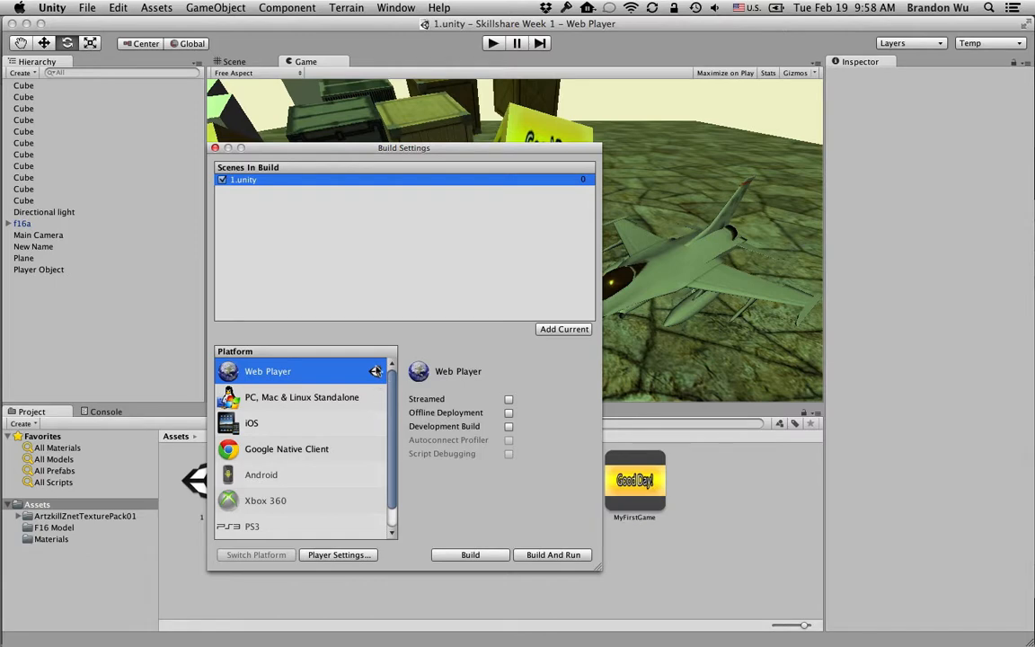
{"action": "left_click", "coordinate": [331, 556]}
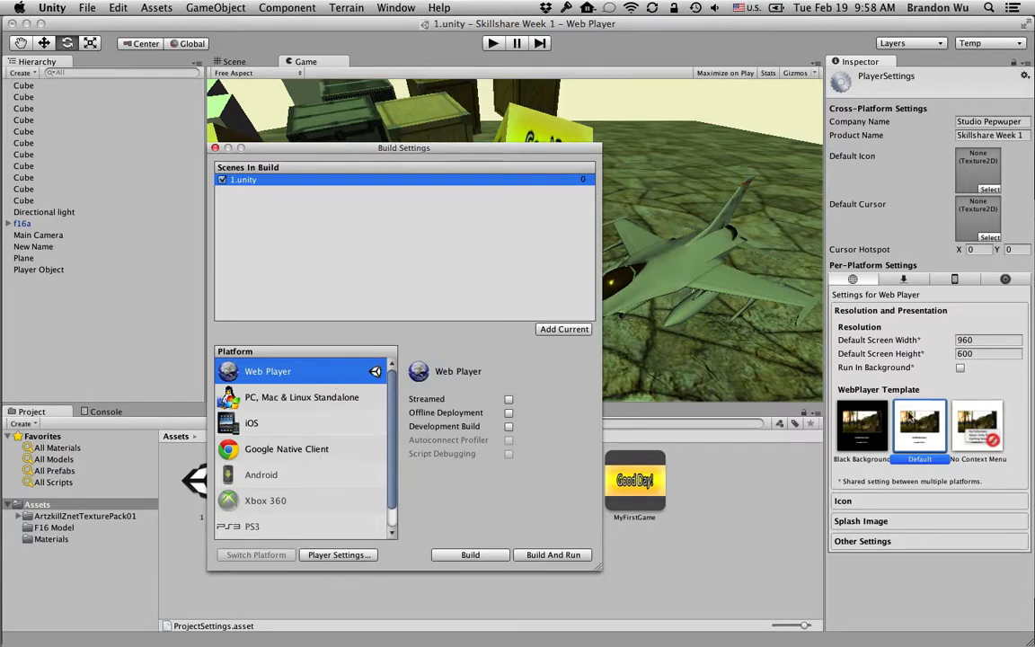
{"action": "left_click", "coordinate": [863, 434]}
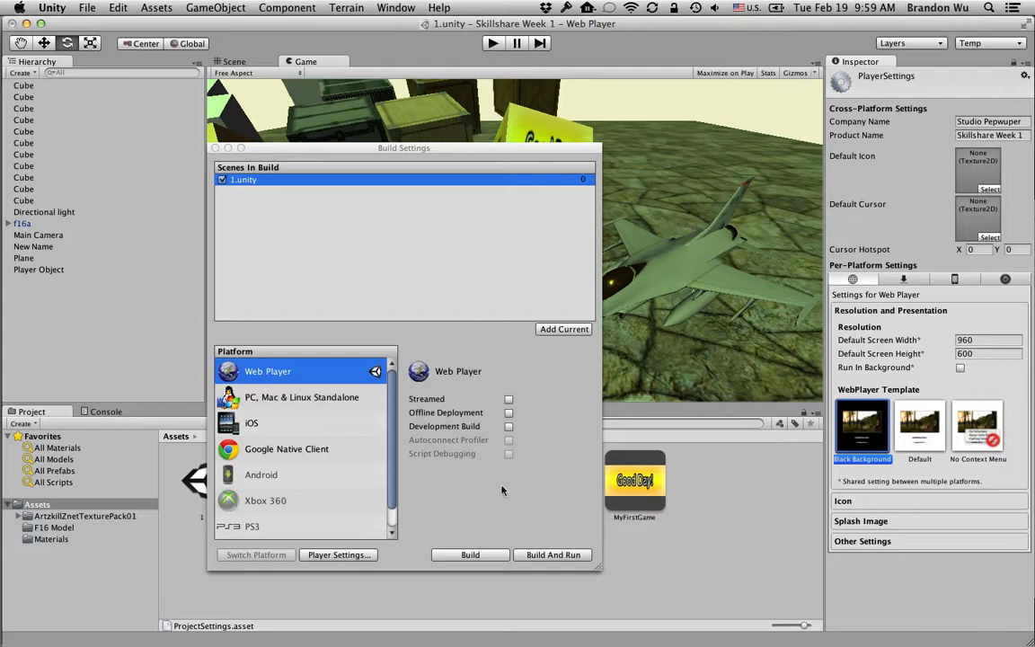
- Build the web player into the Skillshare Week 1 folder under the name "Skillshare Week 1 Playable Web Build"
{"action": "left_click", "coordinate": [495, 556]}
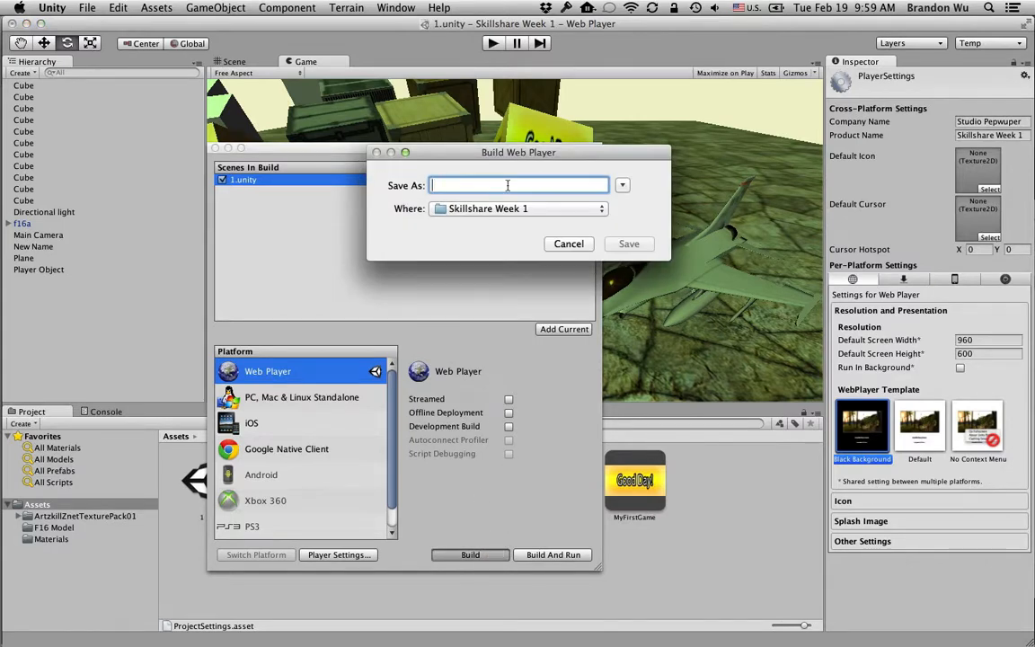
{"action": "type", "text": "Skillshare Wee"}
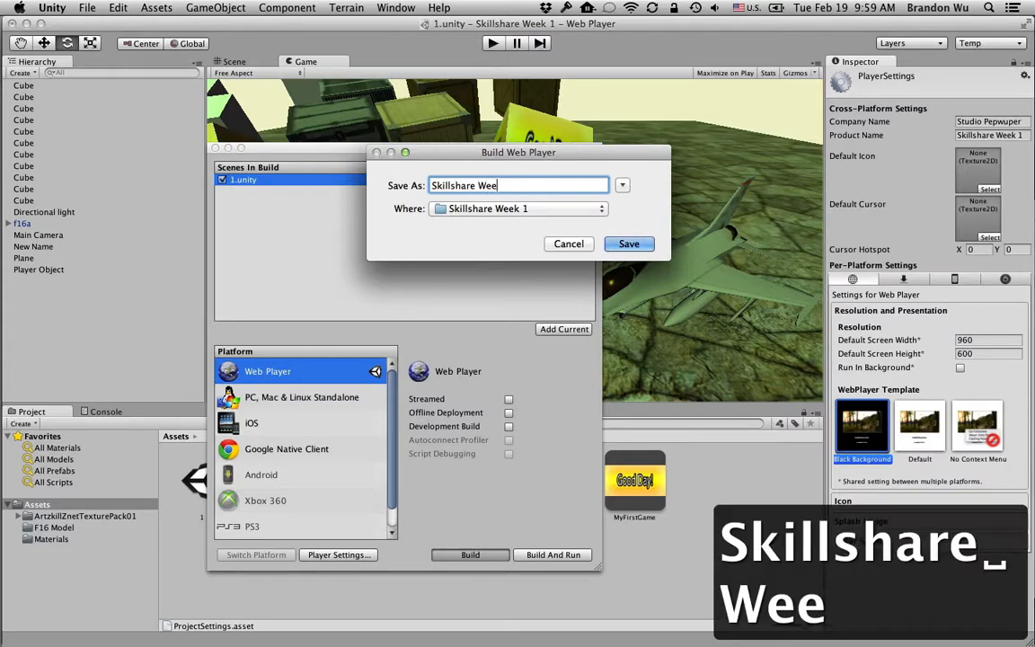
{"action": "type", "text": "k 1 Playabl"}
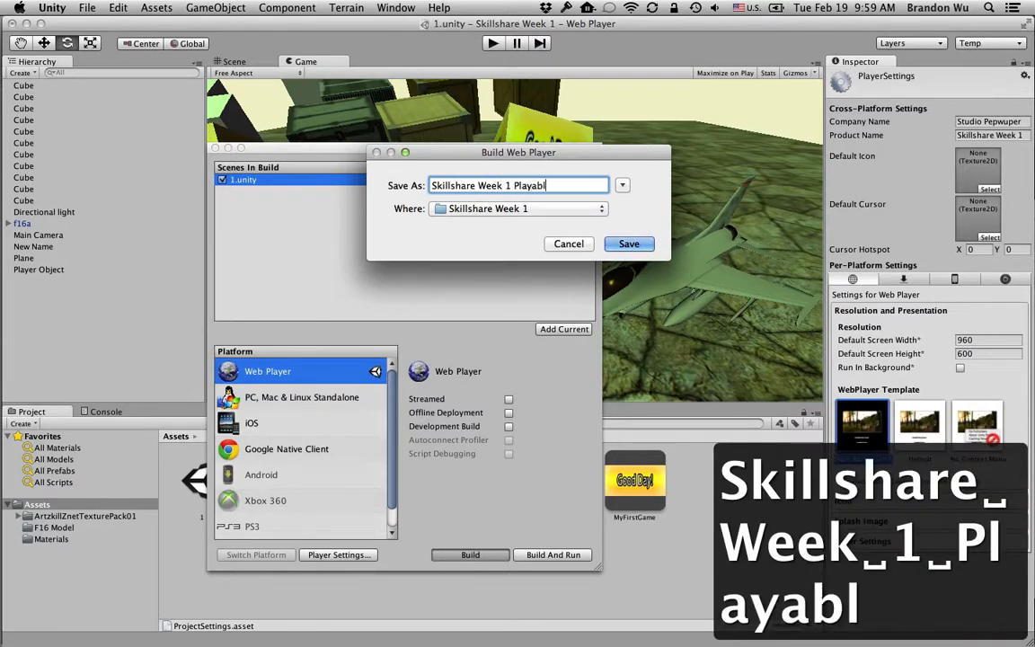
{"action": "type", "text": "e Web"}
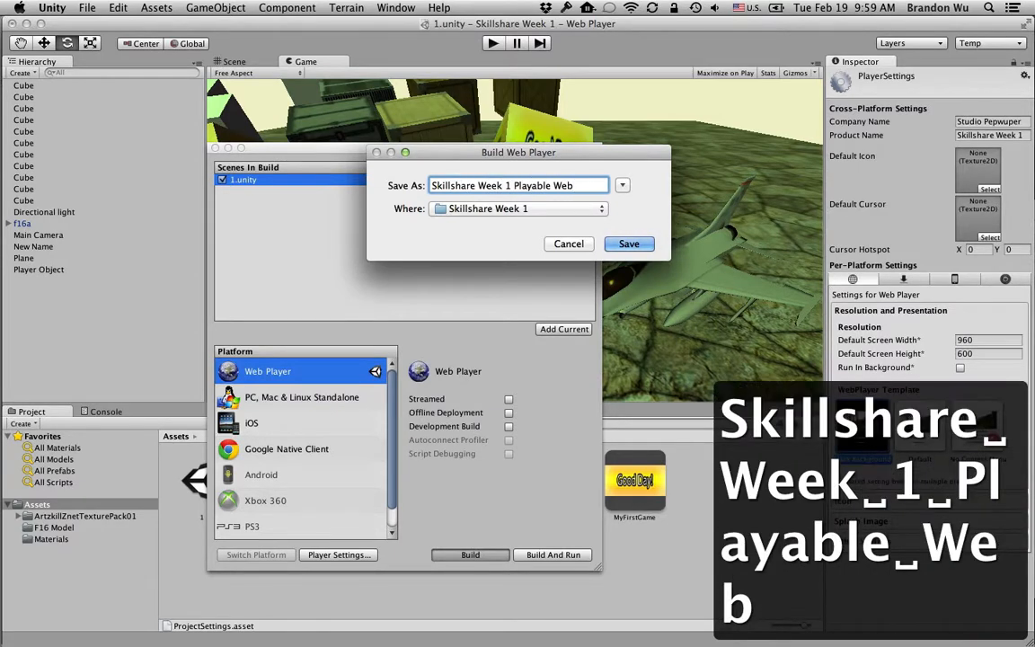
{"action": "type", "text": " Build"}
{"action": "key", "text": "Return"}
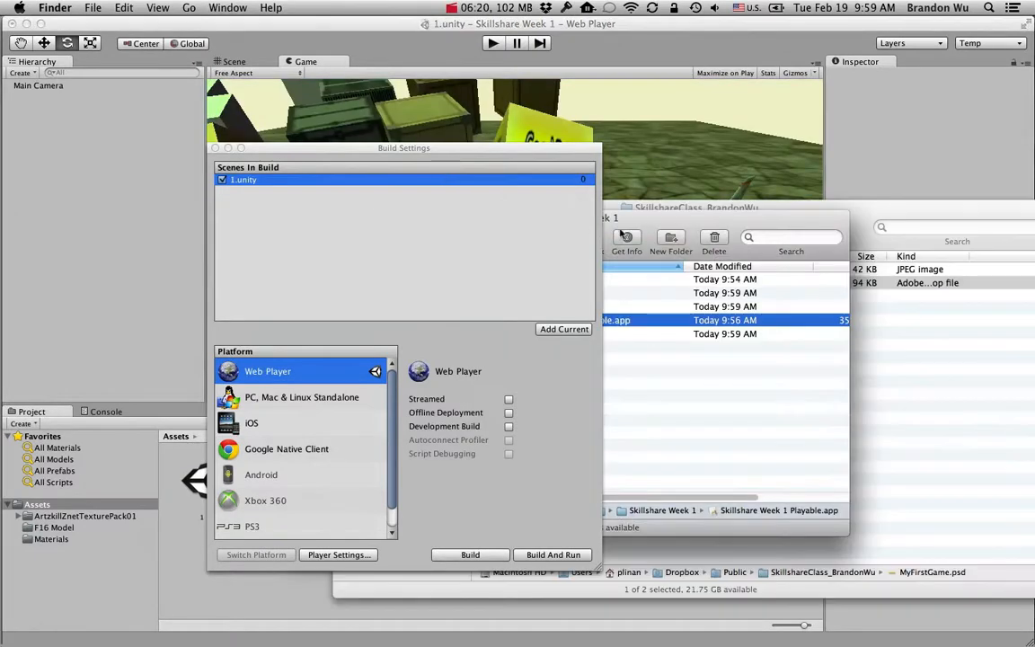
- Close Build Settings and open the Skillshare Week 1 Playable Web Build folder in Finder
{"action": "left_click_drag", "start_coordinate": [630, 225], "coordinate": [760, 73]}
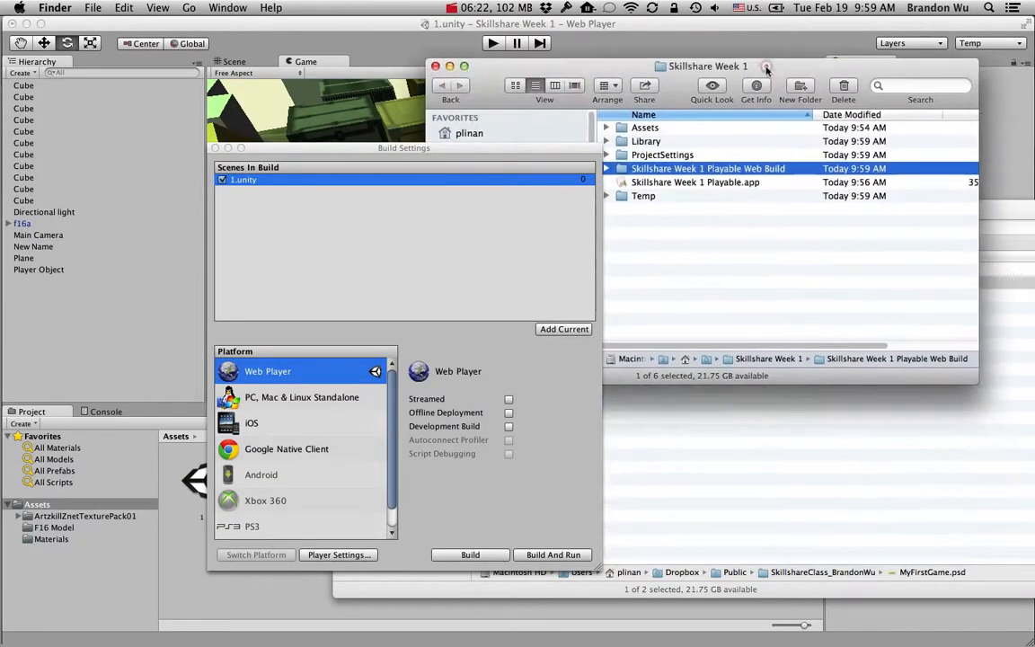
{"action": "left_click", "coordinate": [216, 147]}
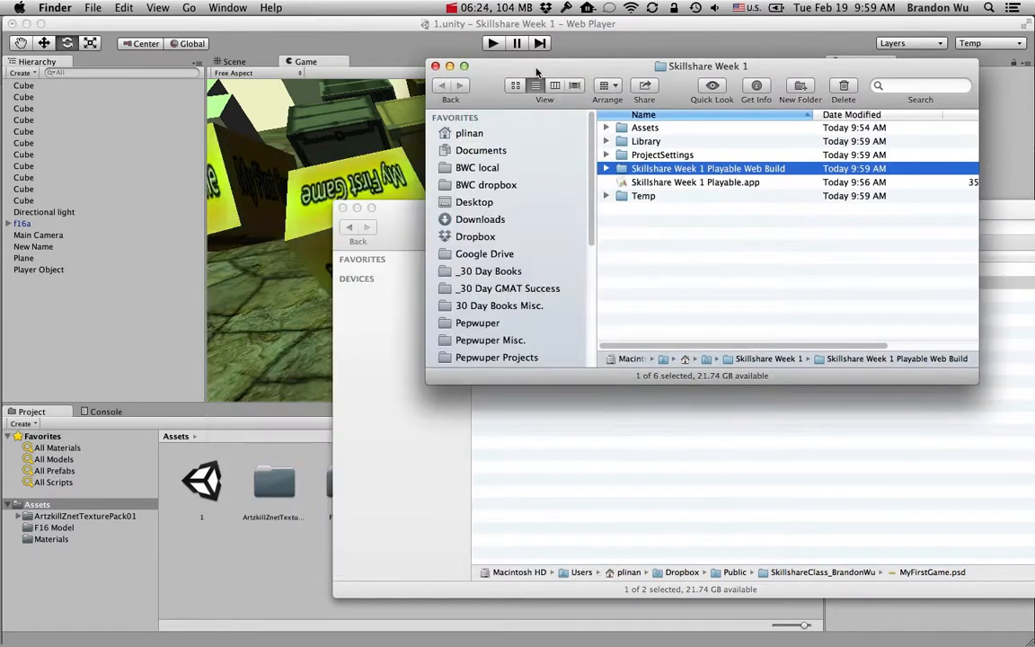
{"action": "left_click_drag", "start_coordinate": [538, 65], "coordinate": [331, 171]}
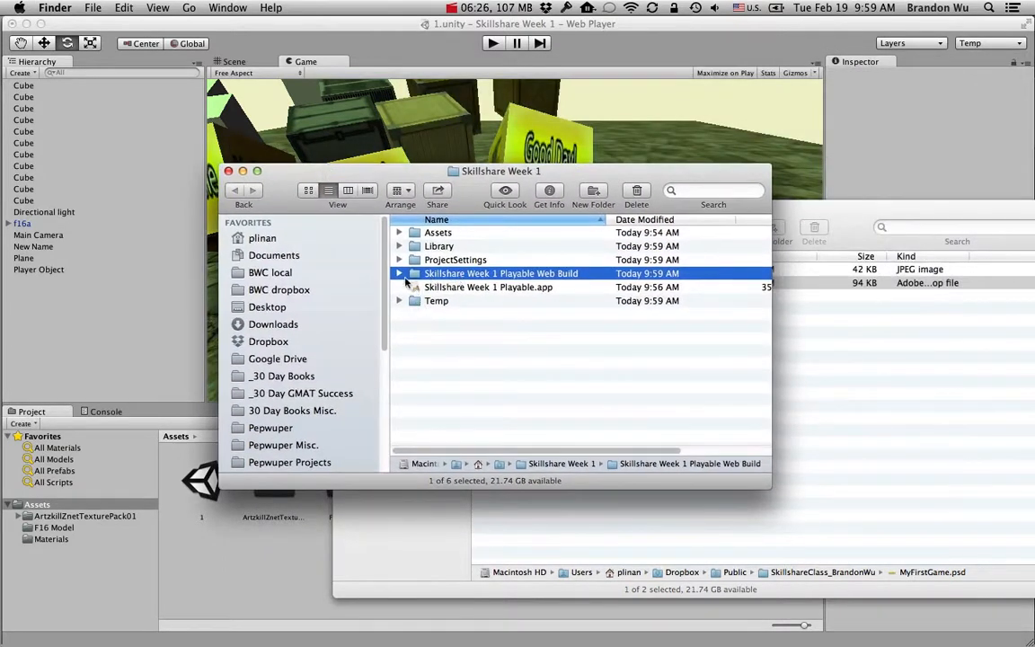
{"action": "double_click", "coordinate": [542, 274]}
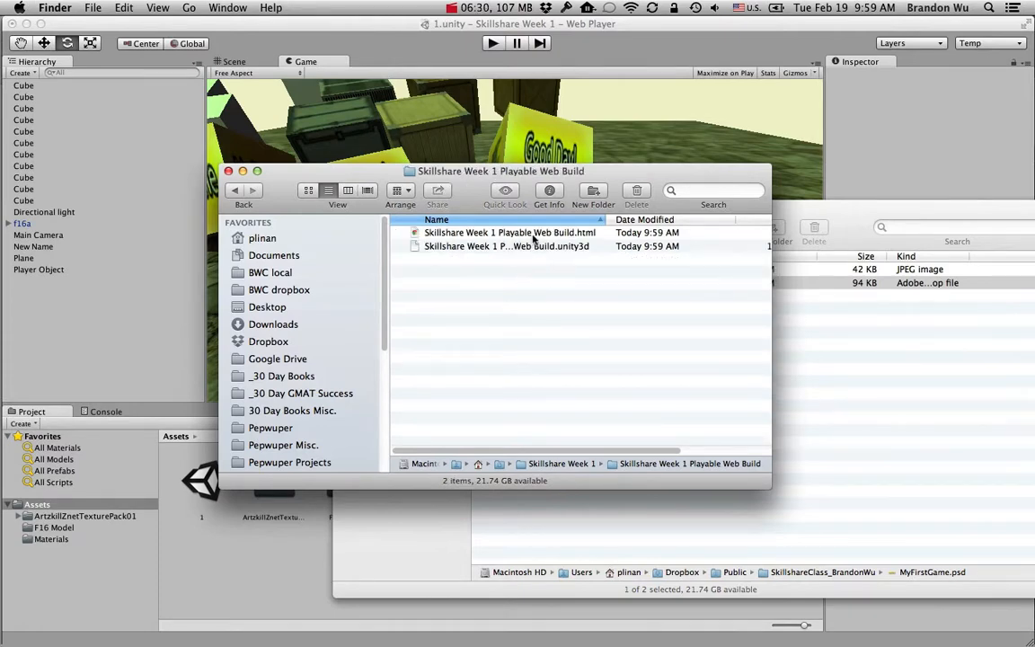
- Widen the Name column to read the full names of the built .html and .unity3d files, and collapse the Favorites list
{"action": "left_click", "coordinate": [532, 235]}
{"action": "left_click_drag", "start_coordinate": [524, 282], "coordinate": [506, 230]}
{"action": "left_click", "coordinate": [503, 307]}
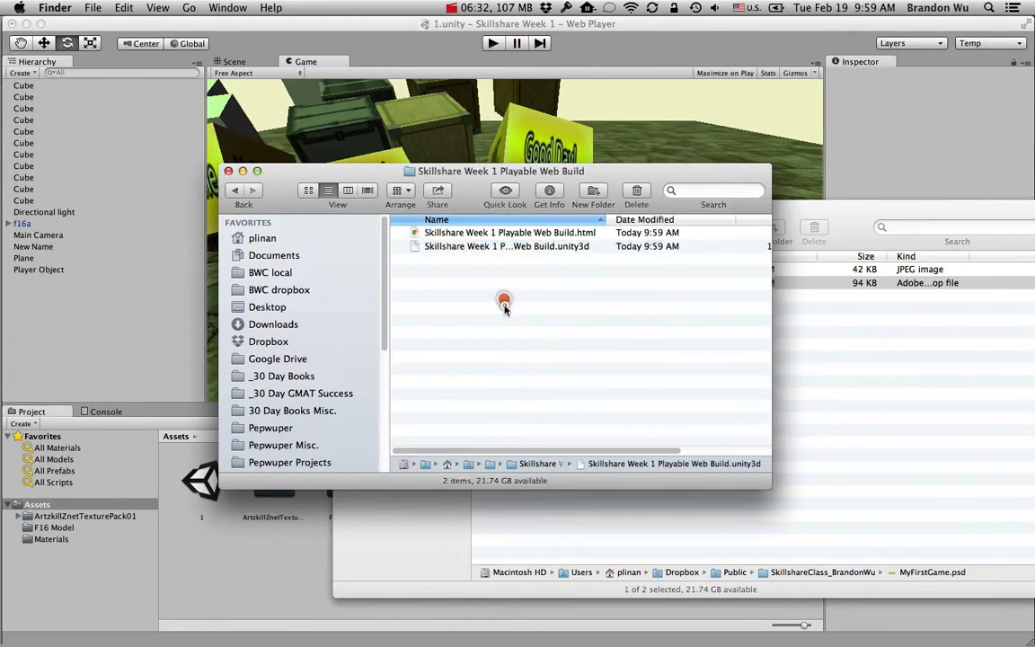
{"action": "left_click_drag", "start_coordinate": [603, 222], "coordinate": [665, 220]}
{"action": "left_click", "coordinate": [575, 246]}
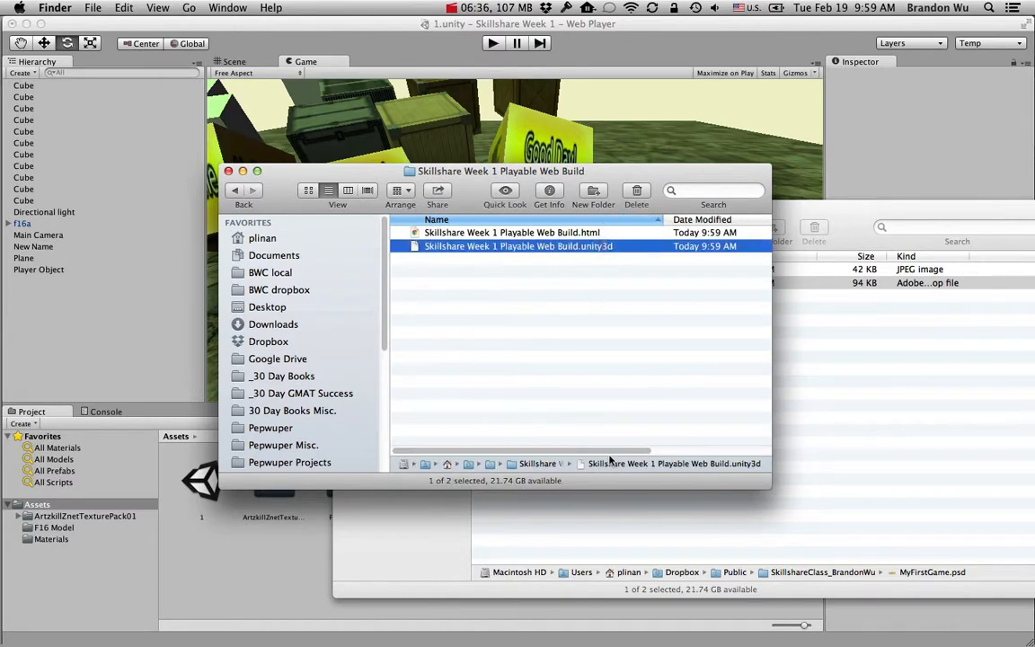
{"action": "left_click_drag", "start_coordinate": [595, 450], "coordinate": [546, 447]}
{"action": "left_click", "coordinate": [555, 322]}
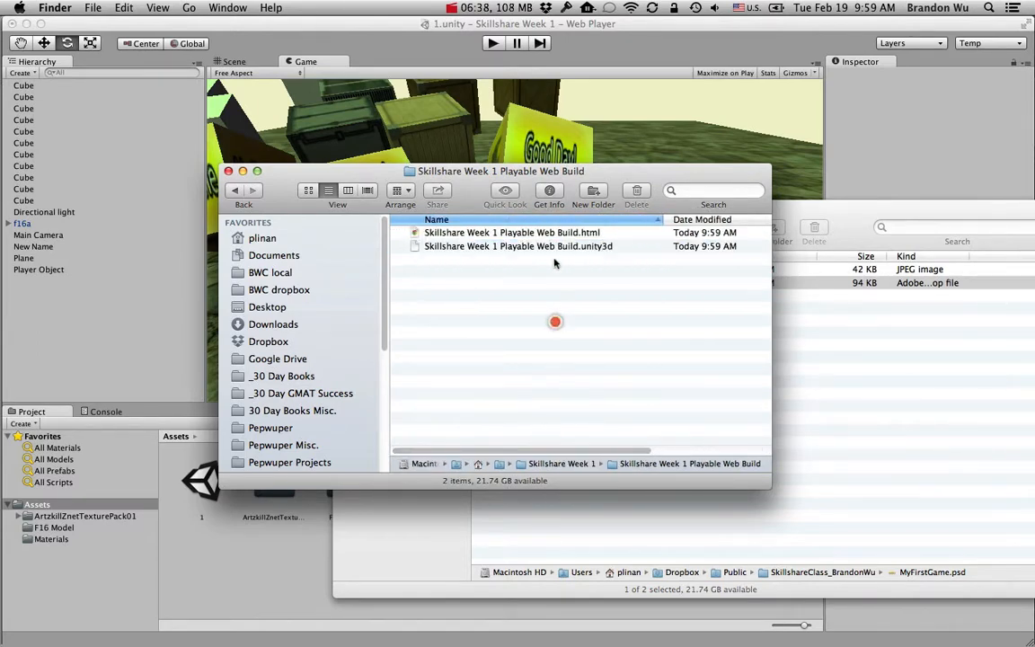
{"action": "left_click", "coordinate": [343, 222]}
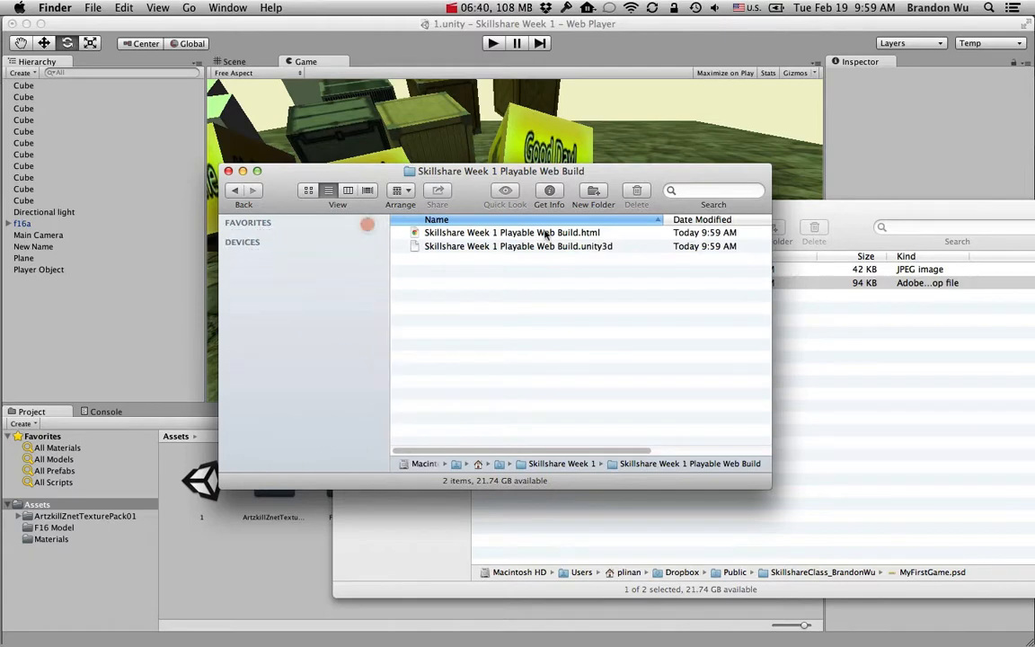
- Open Skillshare Week 1 Playable Web Build.html in Chrome and hide the bookmarks bar
{"action": "left_click", "coordinate": [568, 234]}
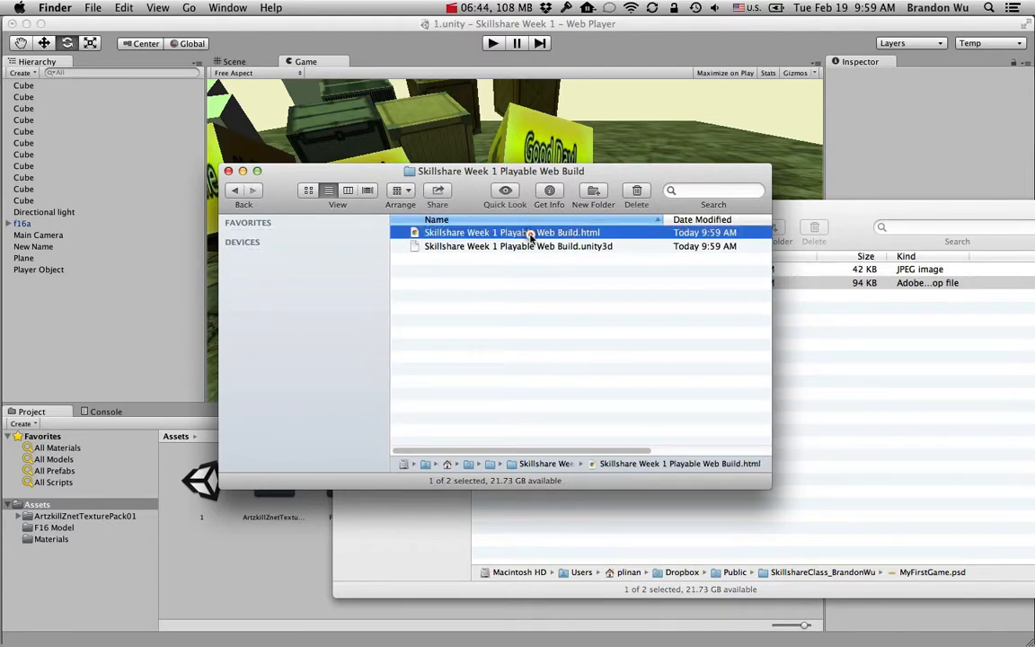
{"action": "double_click", "coordinate": [530, 234]}
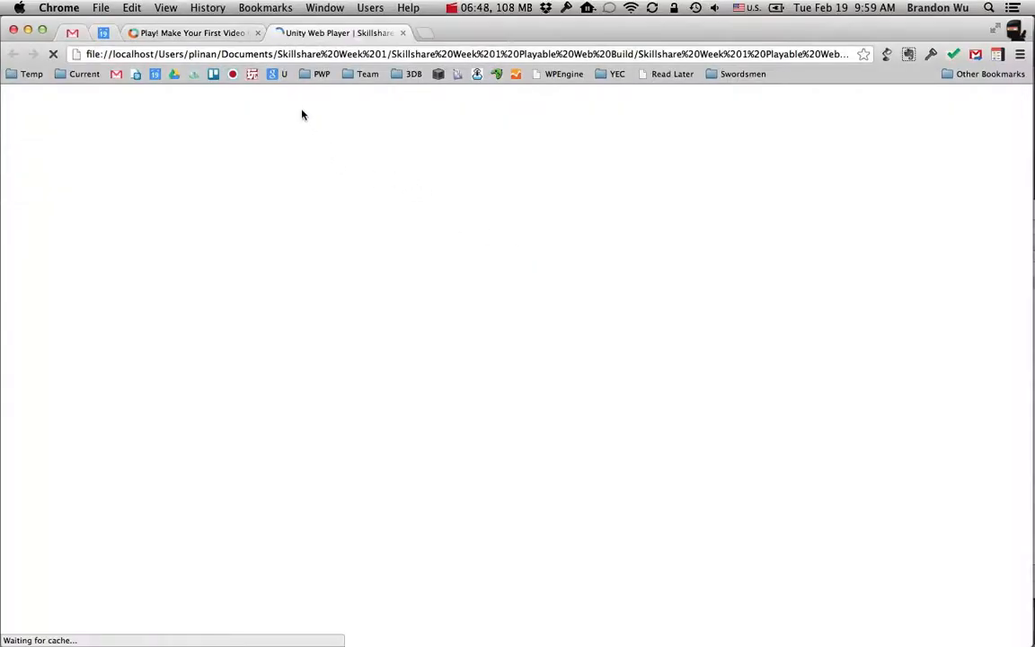
{"action": "key", "text": "super+shift+b"}
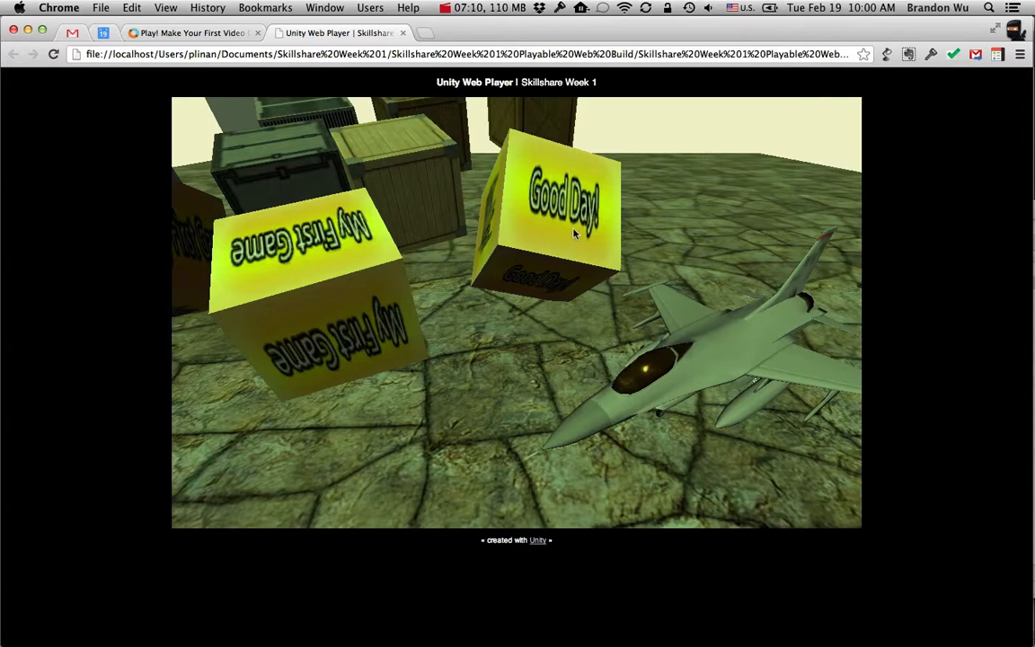
- Check the Unity Web Player's context options, including Go Fullscreen, and dismiss them without choosing any
{"action": "right_click", "coordinate": [550, 329]}
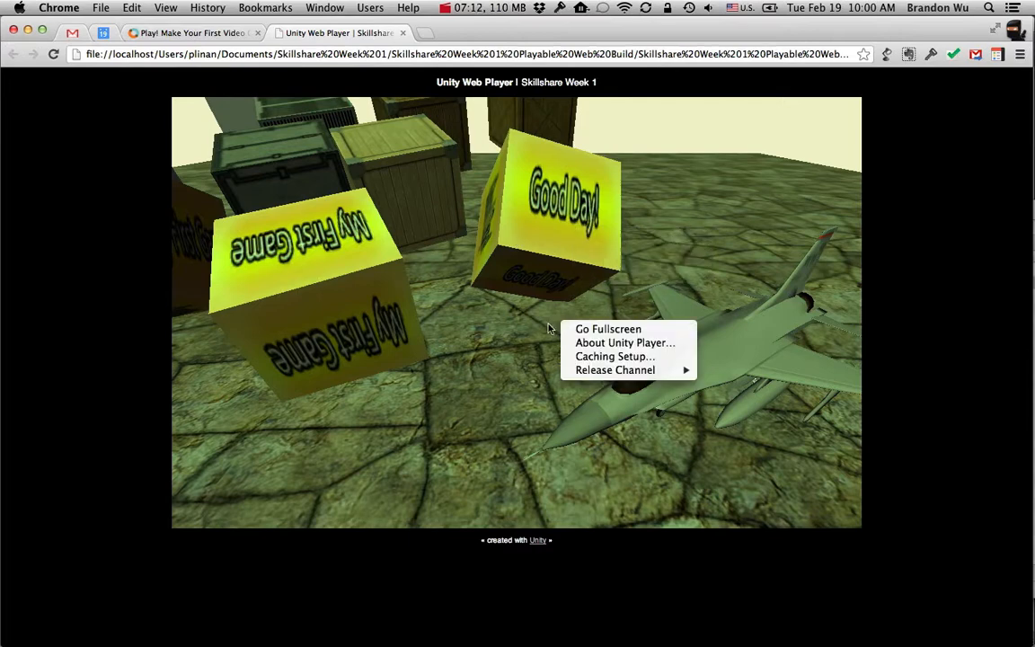
{"action": "left_click", "coordinate": [481, 255]}
{"action": "right_click", "coordinate": [534, 291]}
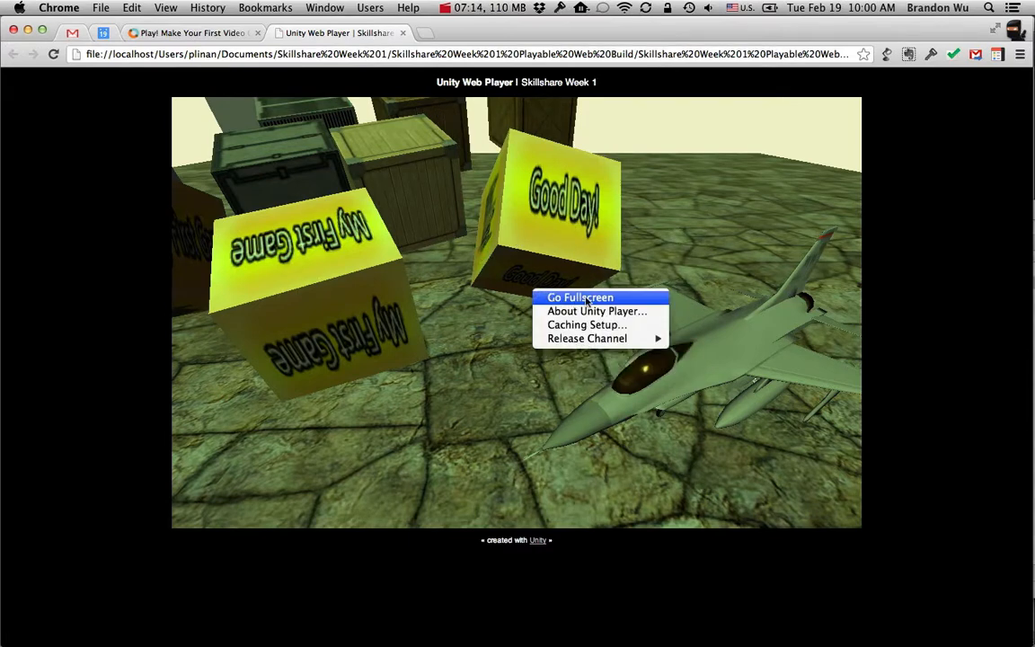
{"action": "left_click", "coordinate": [439, 272]}
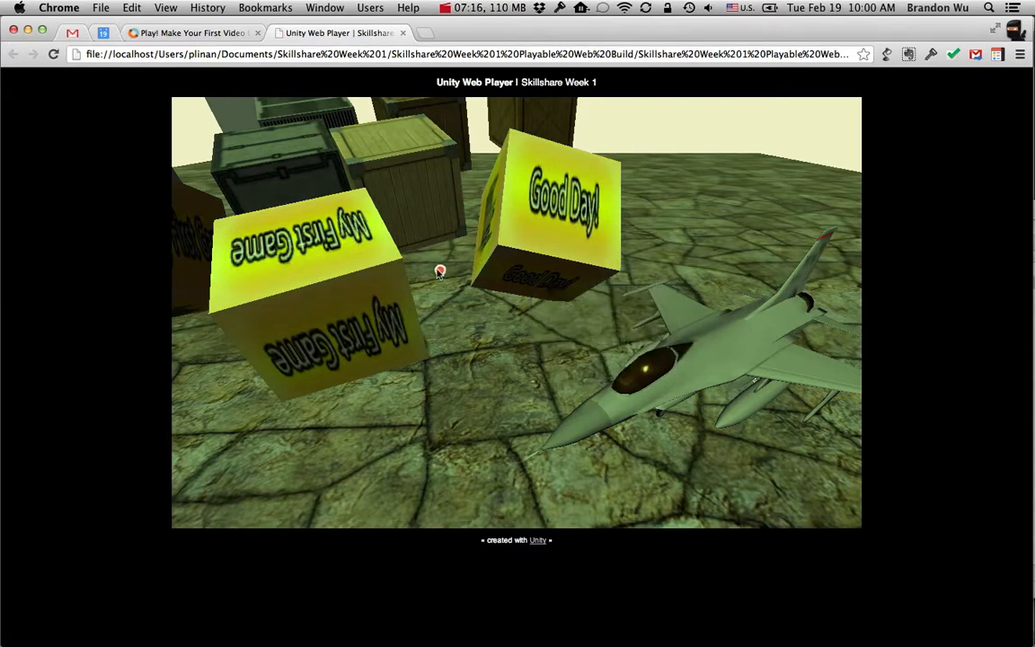
- Switch back to Unity, reopen Build Settings and look through the standalone, Google Native Client and iOS platform options
{"action": "key", "text": "super+Tab"}
{"action": "key", "text": "super+Tab"}
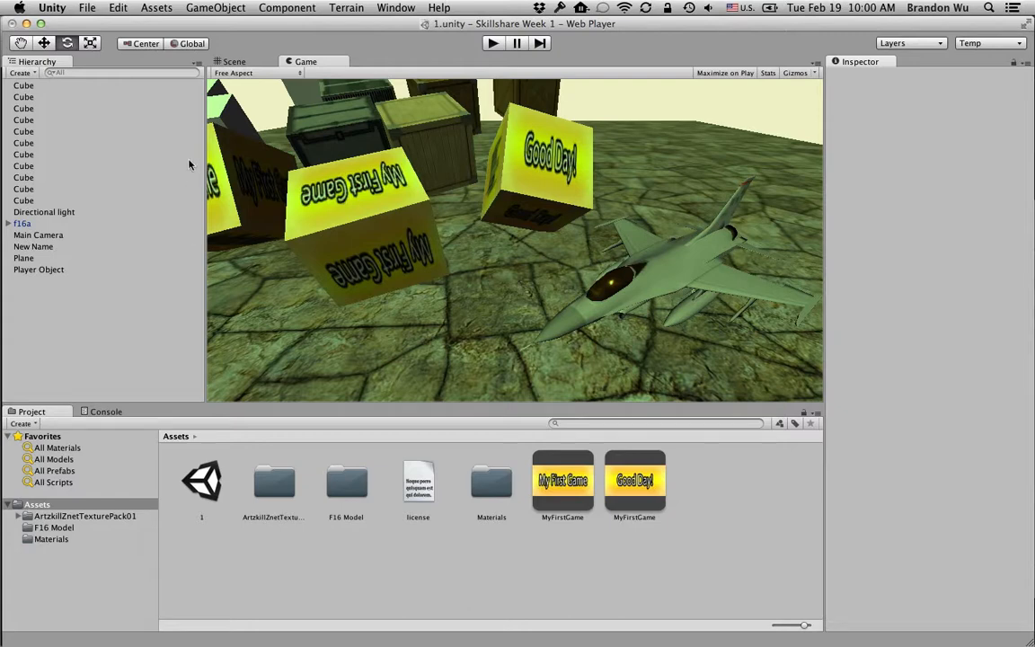
{"action": "left_click", "coordinate": [87, 8]}
{"action": "left_click", "coordinate": [130, 144]}
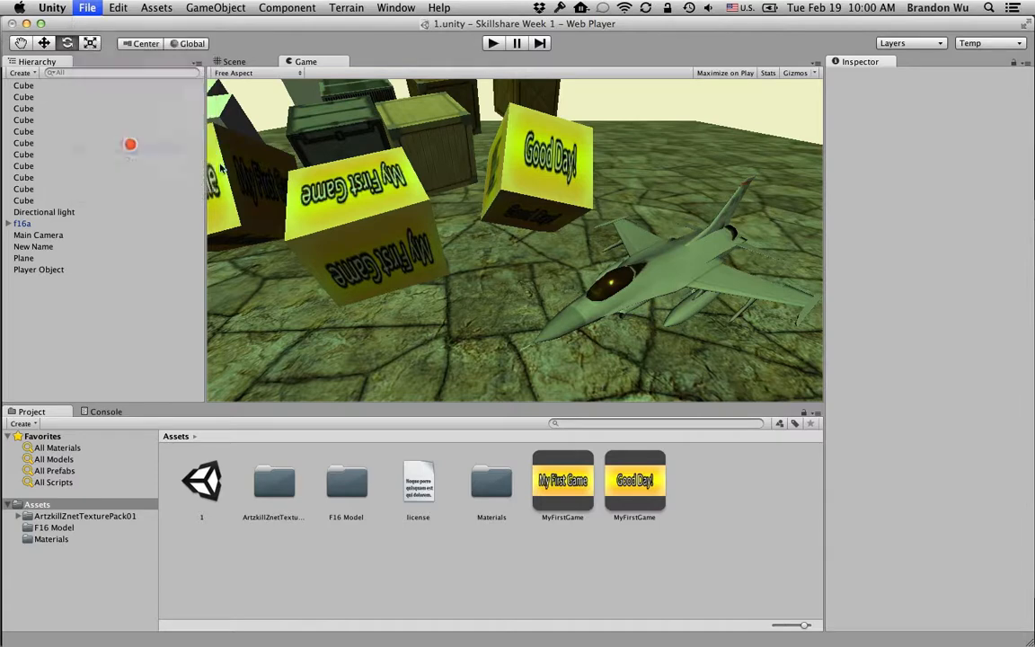
{"action": "left_click", "coordinate": [330, 399]}
{"action": "left_click", "coordinate": [329, 446]}
{"action": "left_click", "coordinate": [330, 418]}
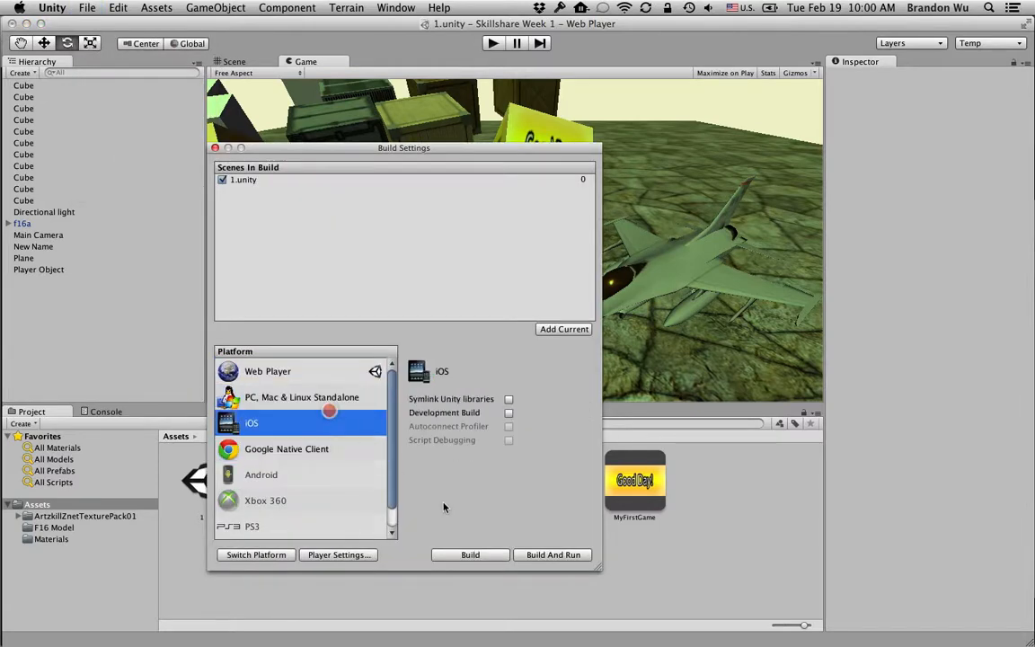